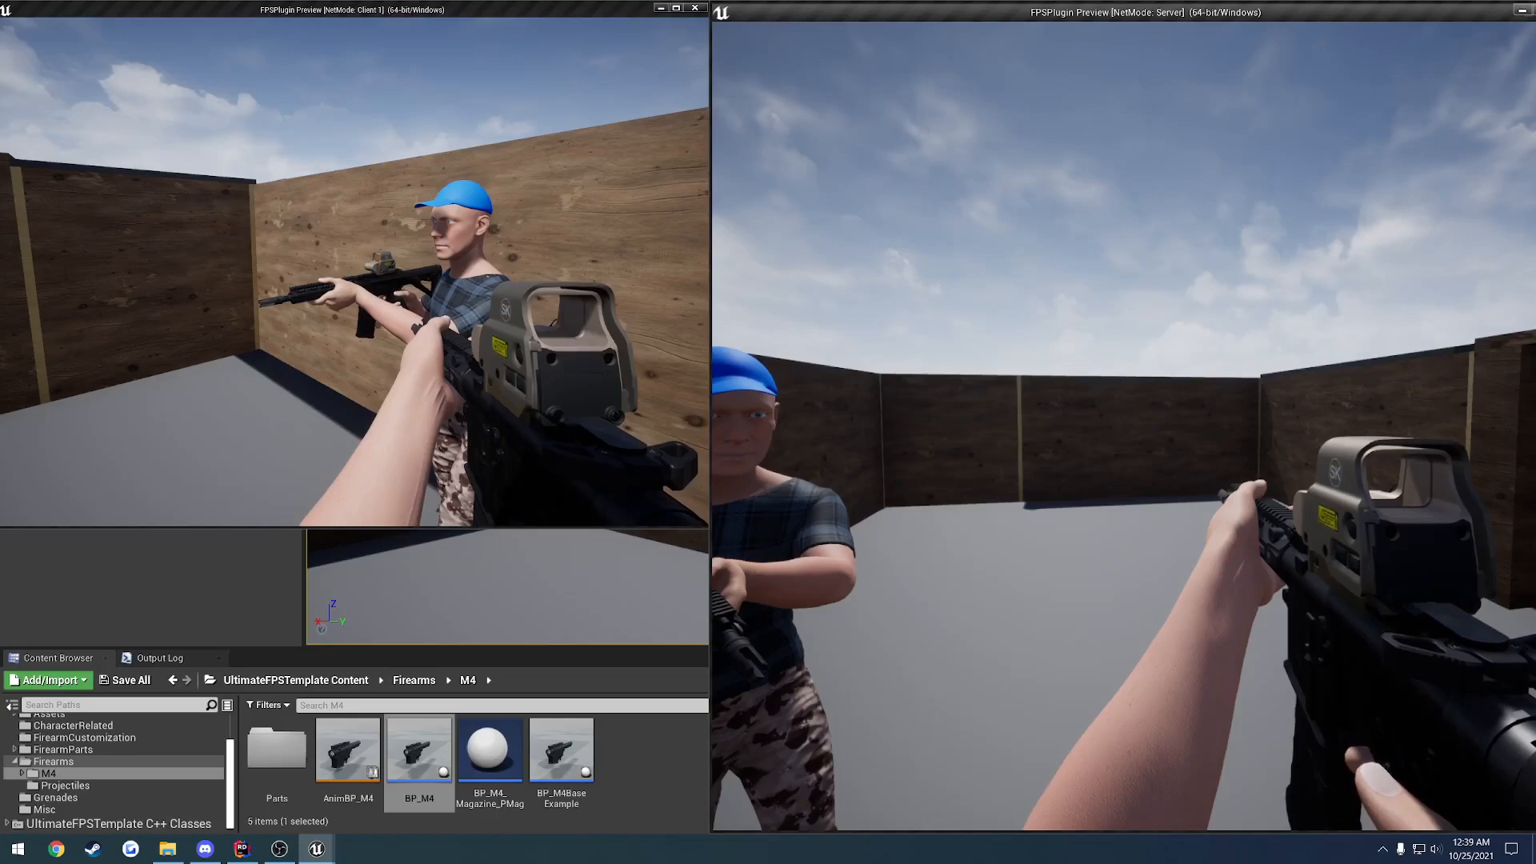
- Open the weapon customization view in the running preview and fit the vertical grip to the M4's handguard
right_click(1140, 545)
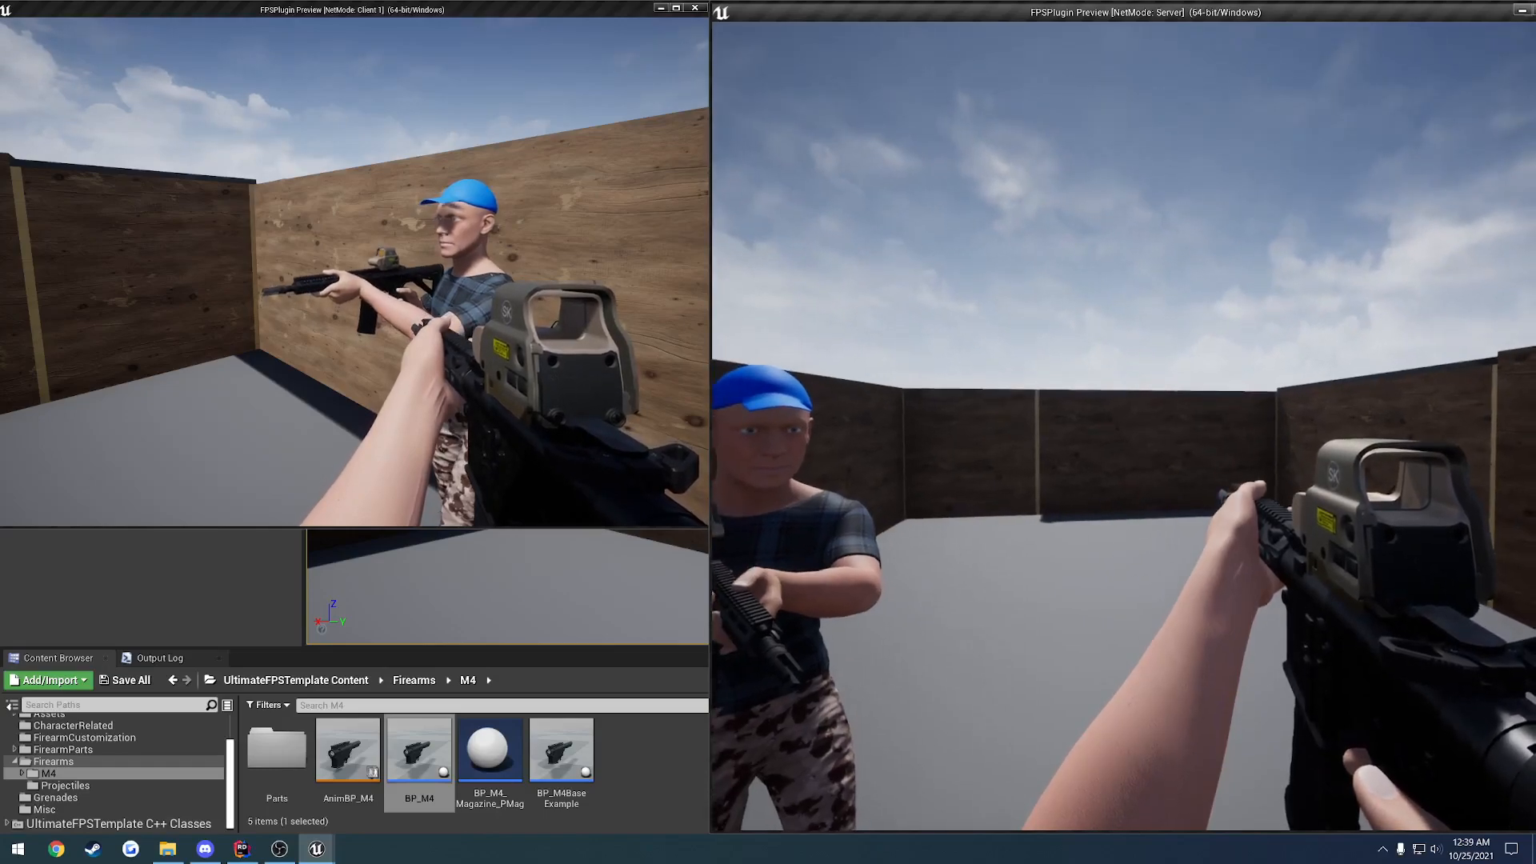
key("Tab")
left_click(1209, 469)
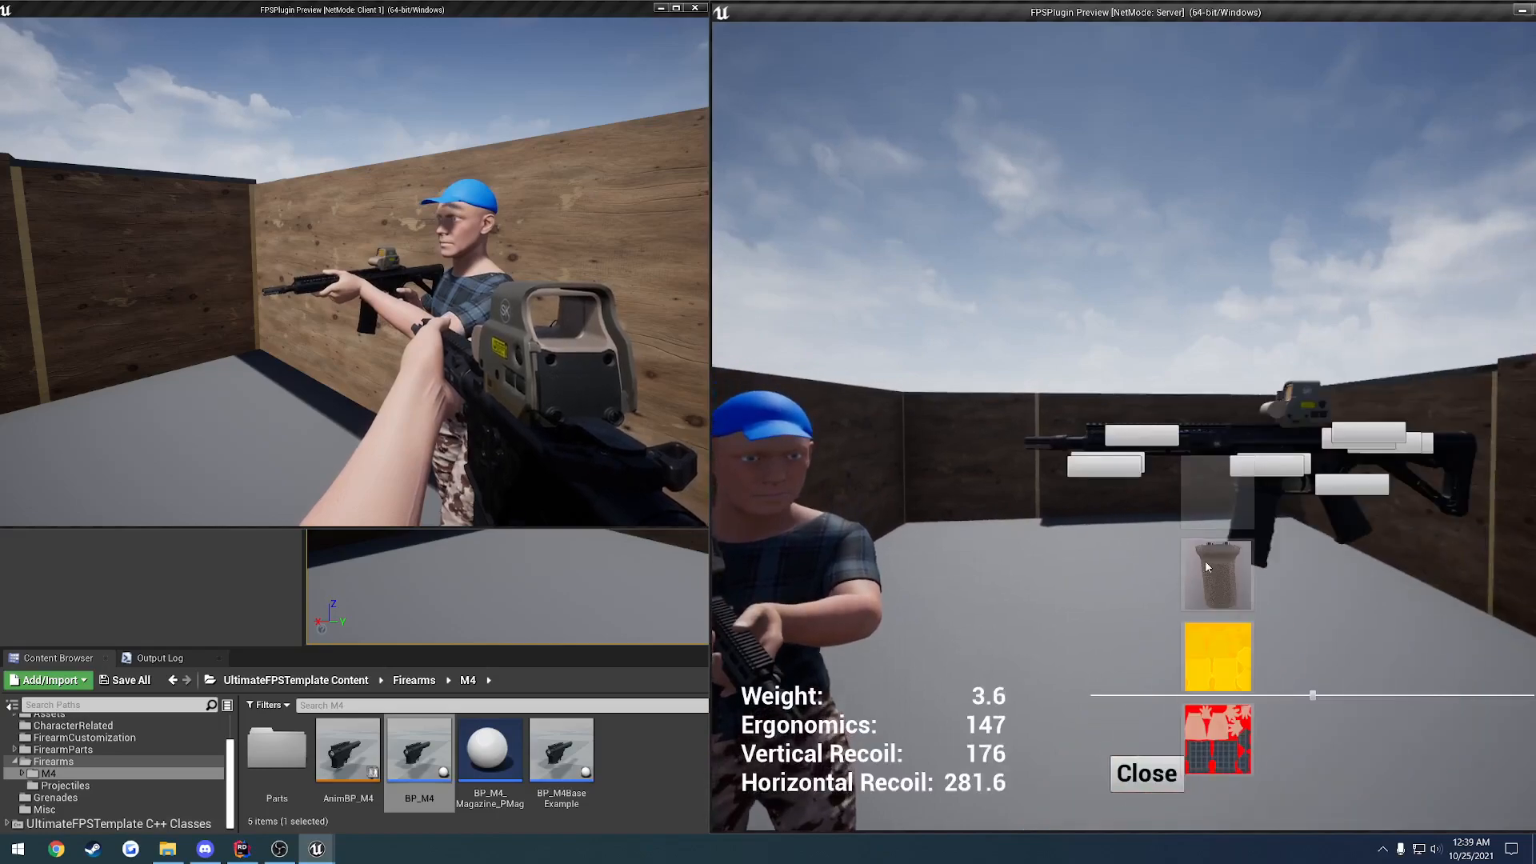
left_click(1199, 600)
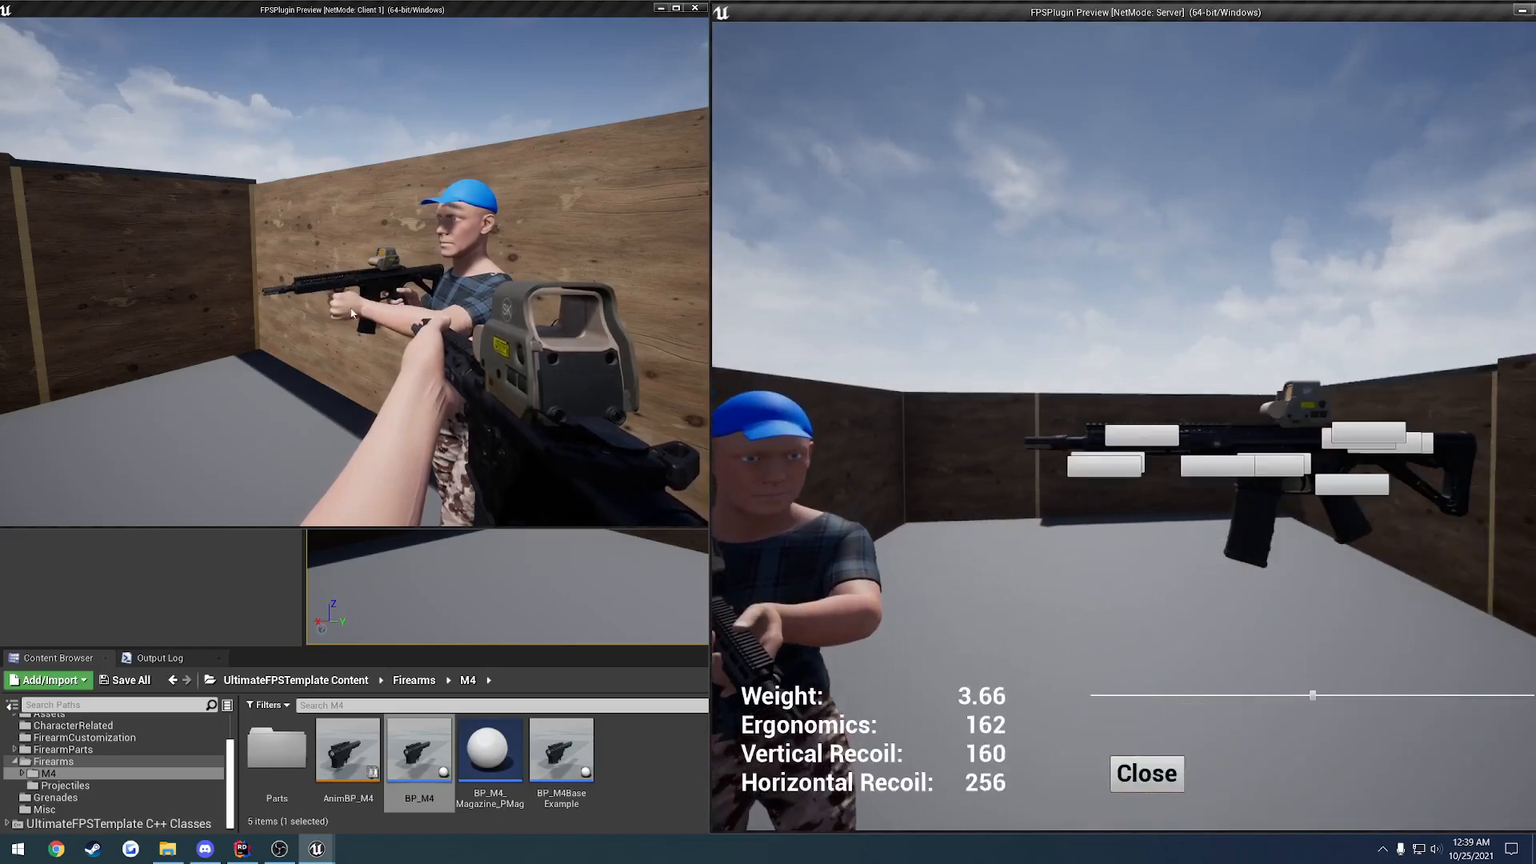
- Swap the M4's forward grip for the part with the yellow thumbnail, then for the one with the red thumbnail
left_click(1215, 467)
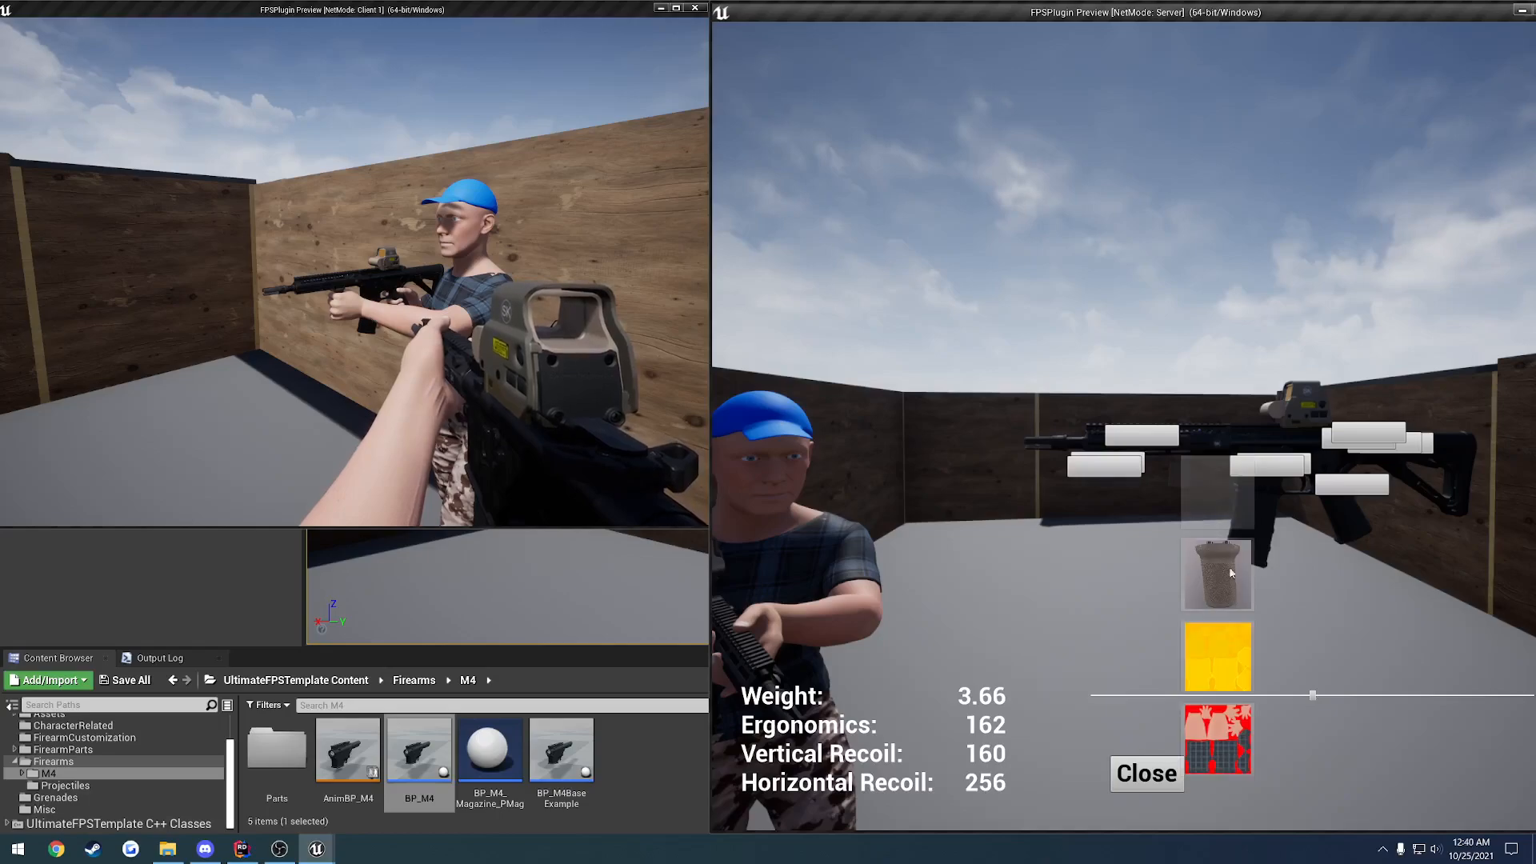
left_click(1225, 650)
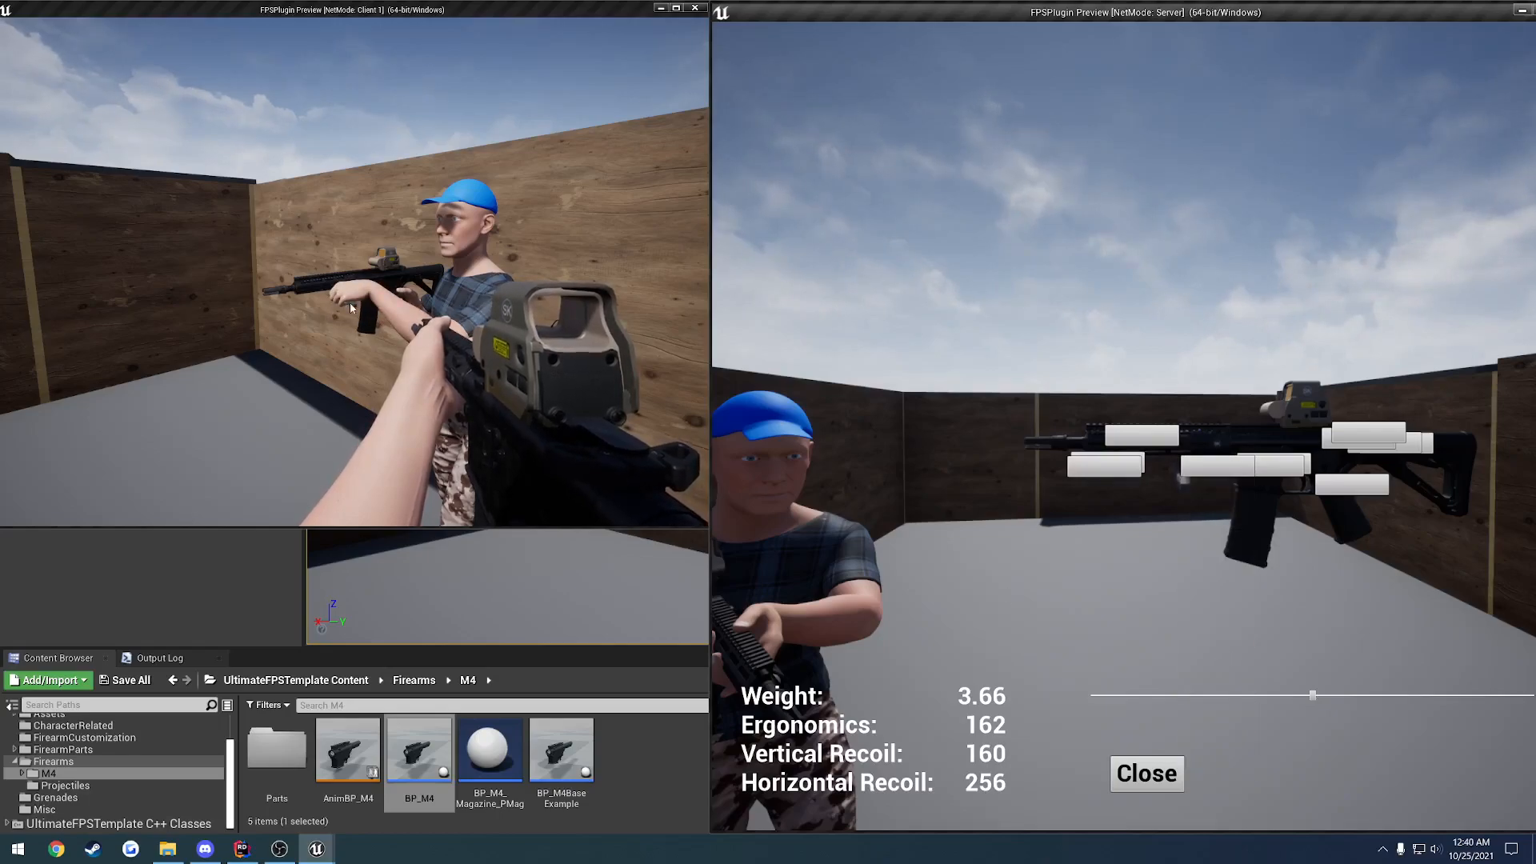
left_click(1212, 472)
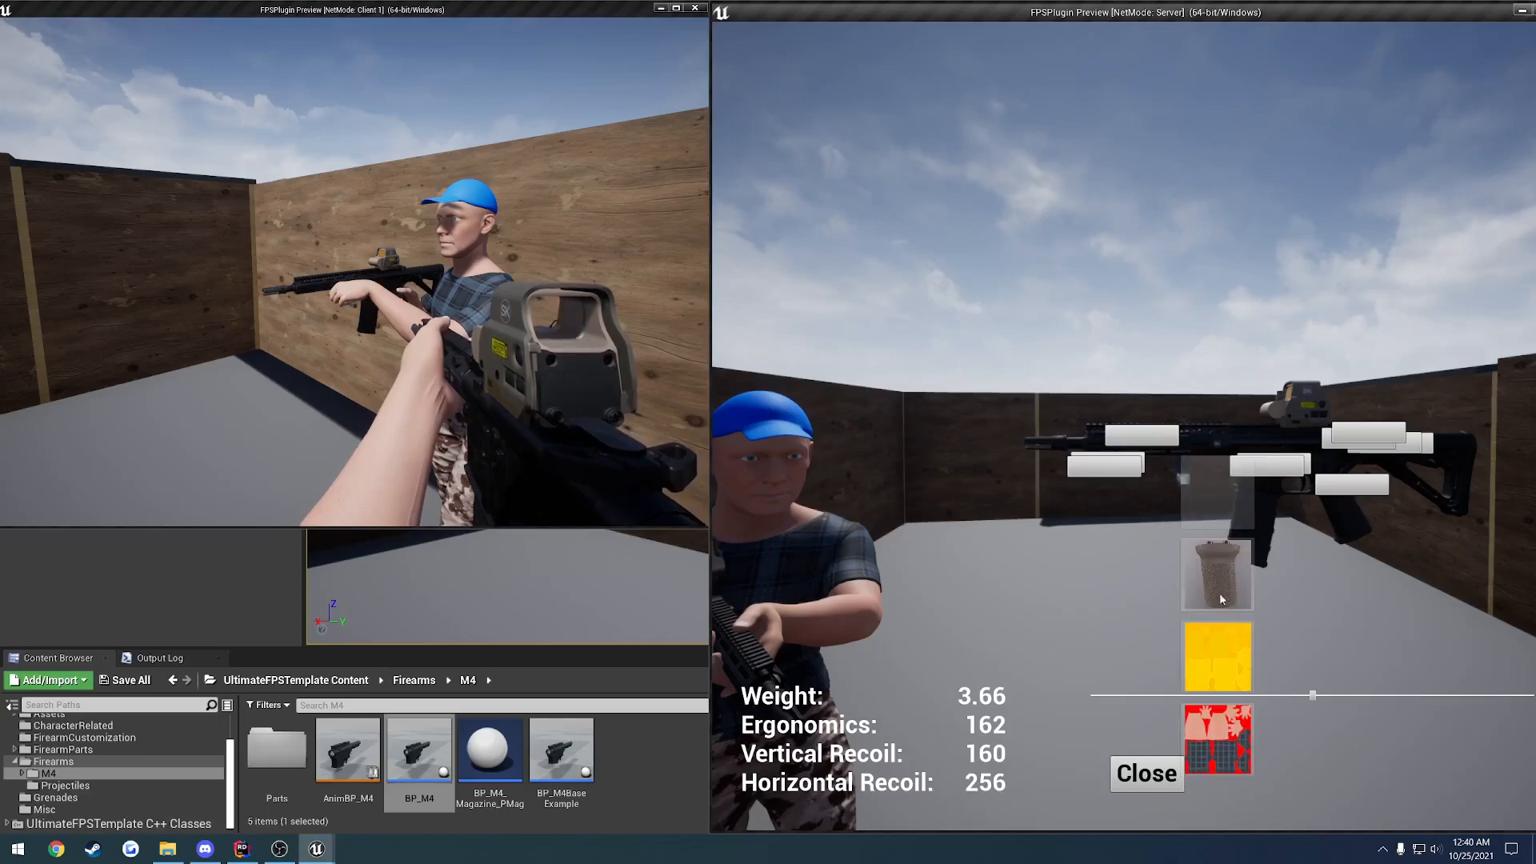
left_click(1220, 745)
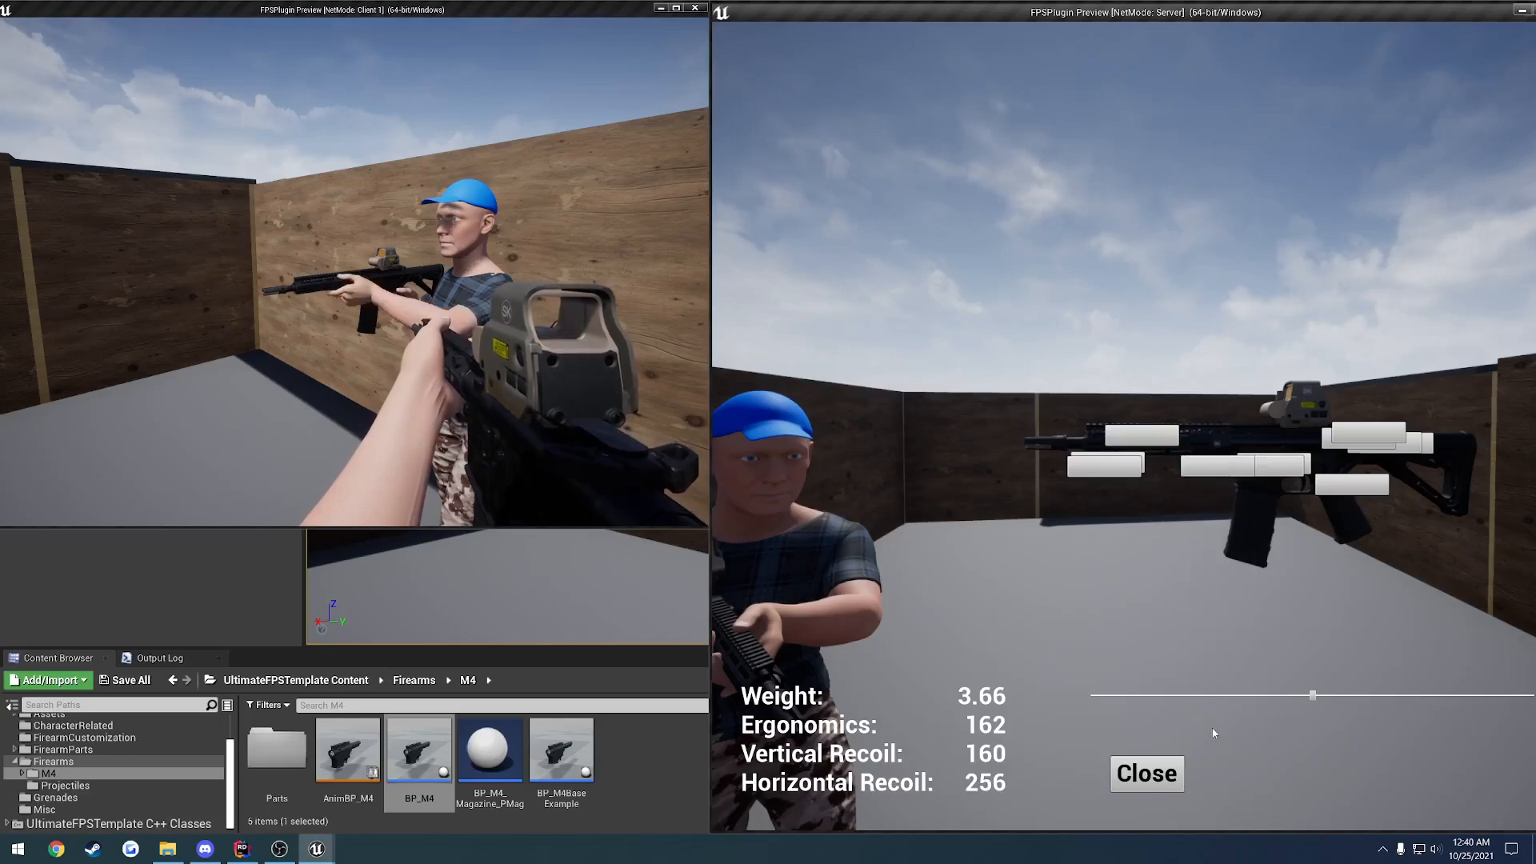
- Remove the M4's forward grip, refit the vertical grip, and leave weapon customization
left_click(1208, 470)
left_click(1199, 509)
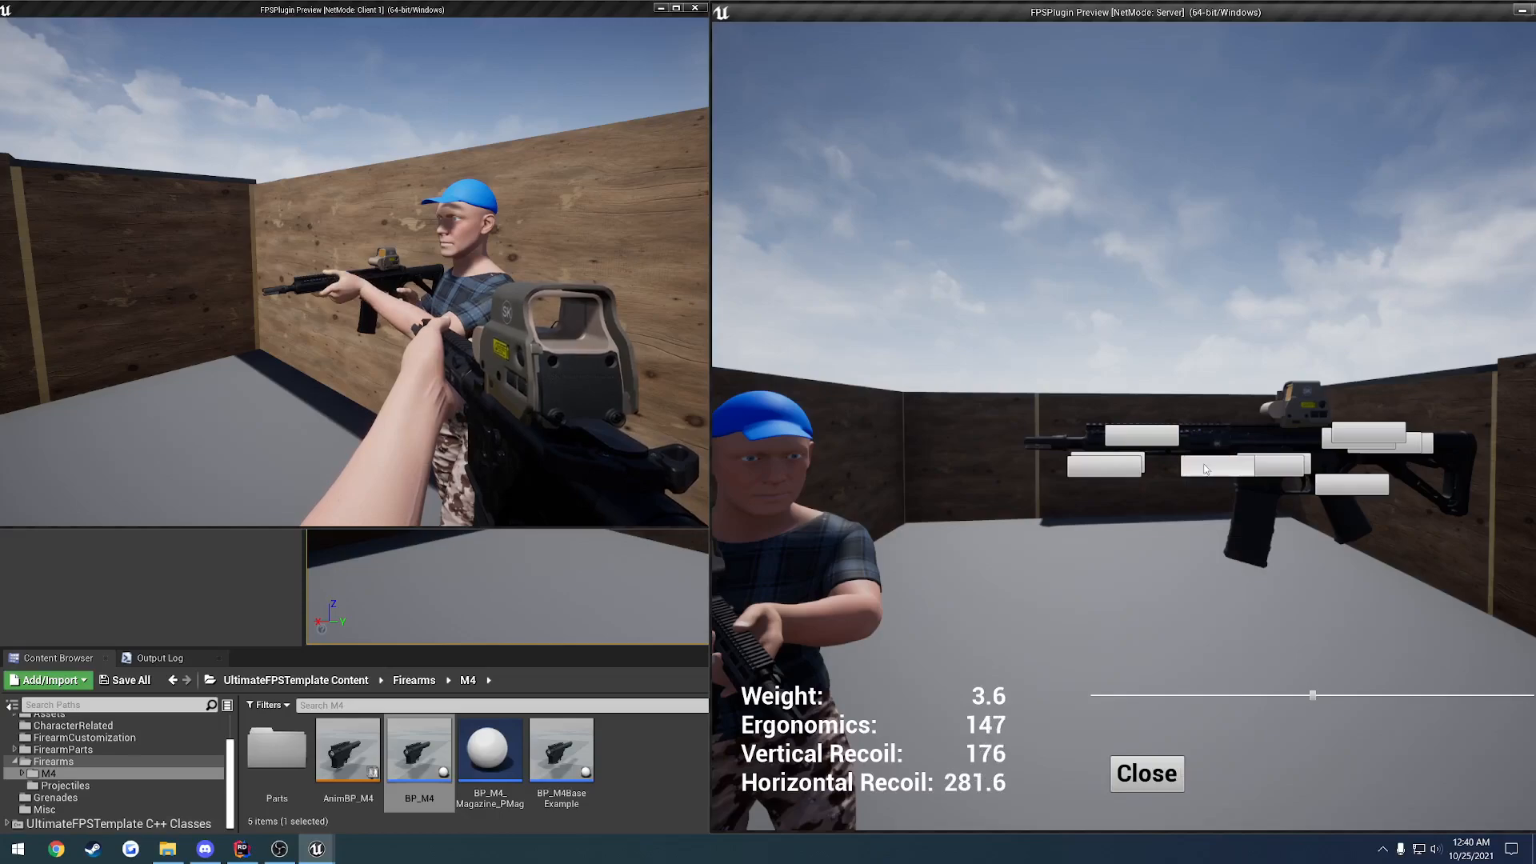
left_click(1208, 469)
left_click(1209, 573)
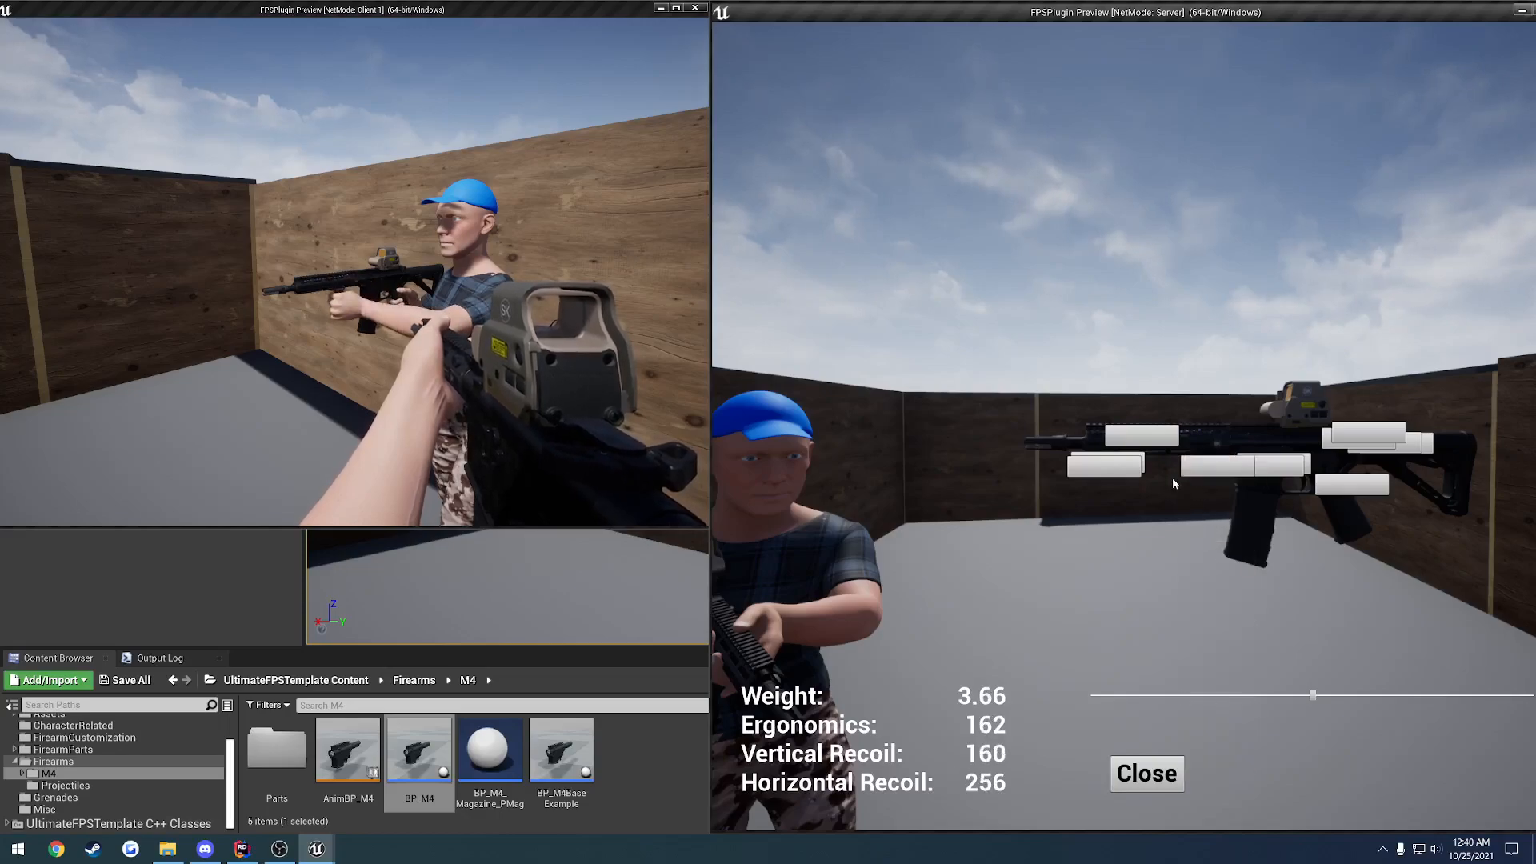
left_click(1148, 774)
key("c")
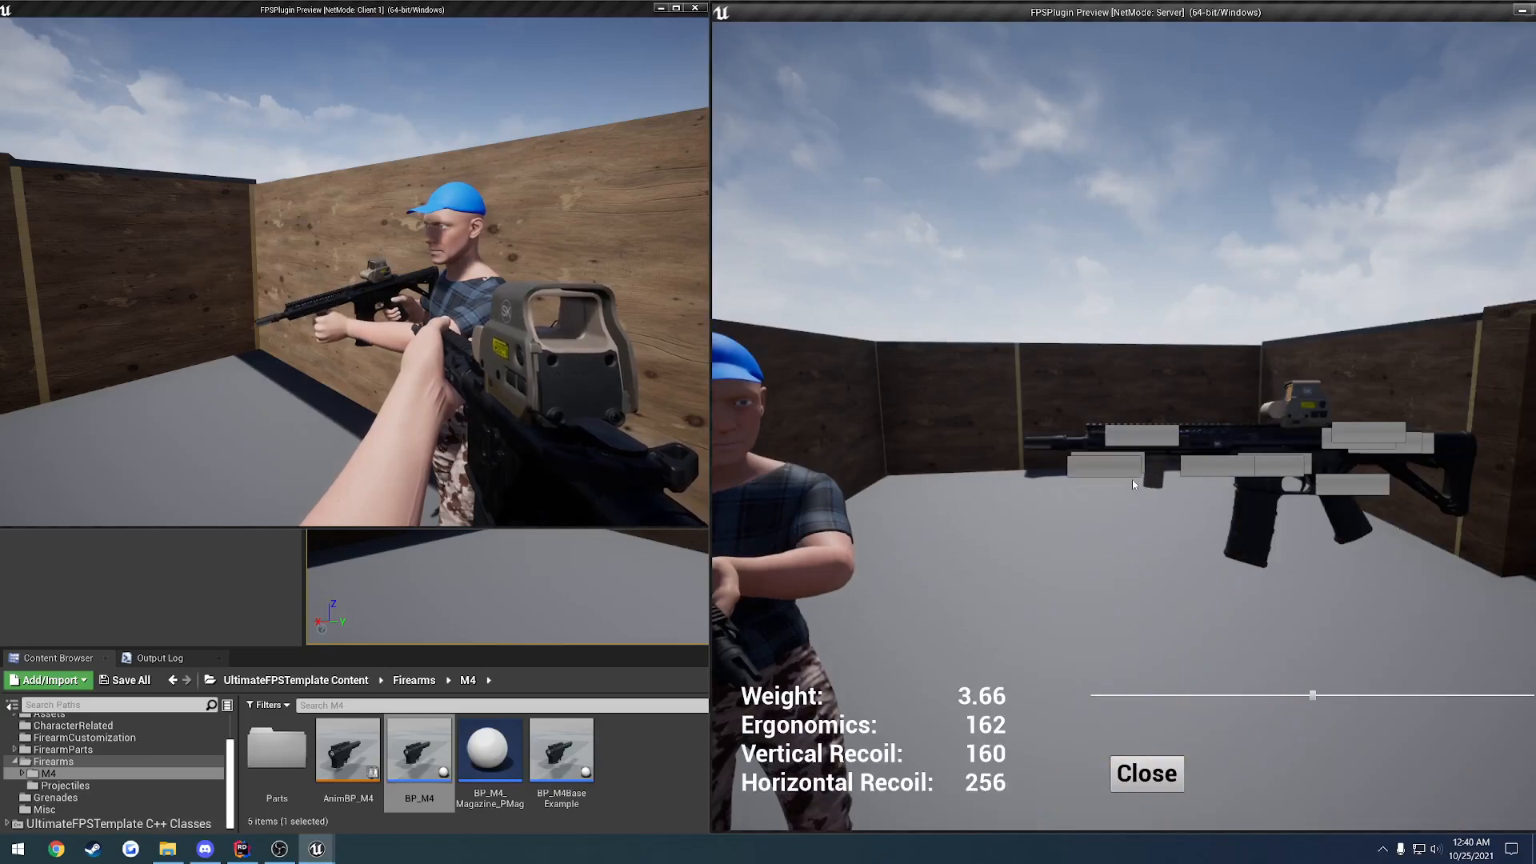
- Fit the yellow-thumbnail forward grip, slide it forward along the handguard, and end the play session after checking the hold
left_click(1186, 464)
left_click(1202, 652)
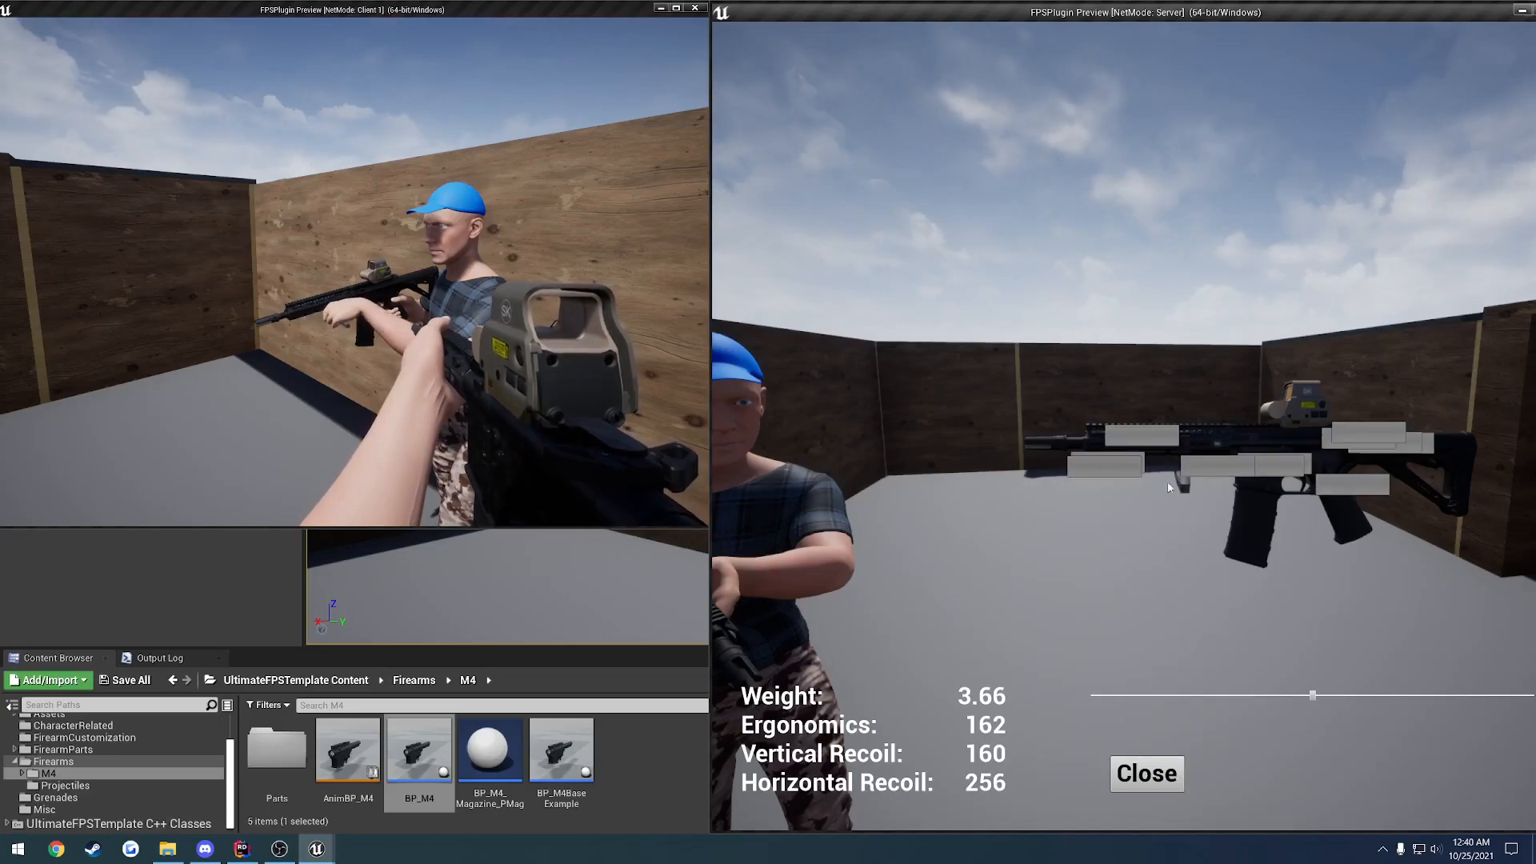
left_click_drag(1208, 484, 1192, 527)
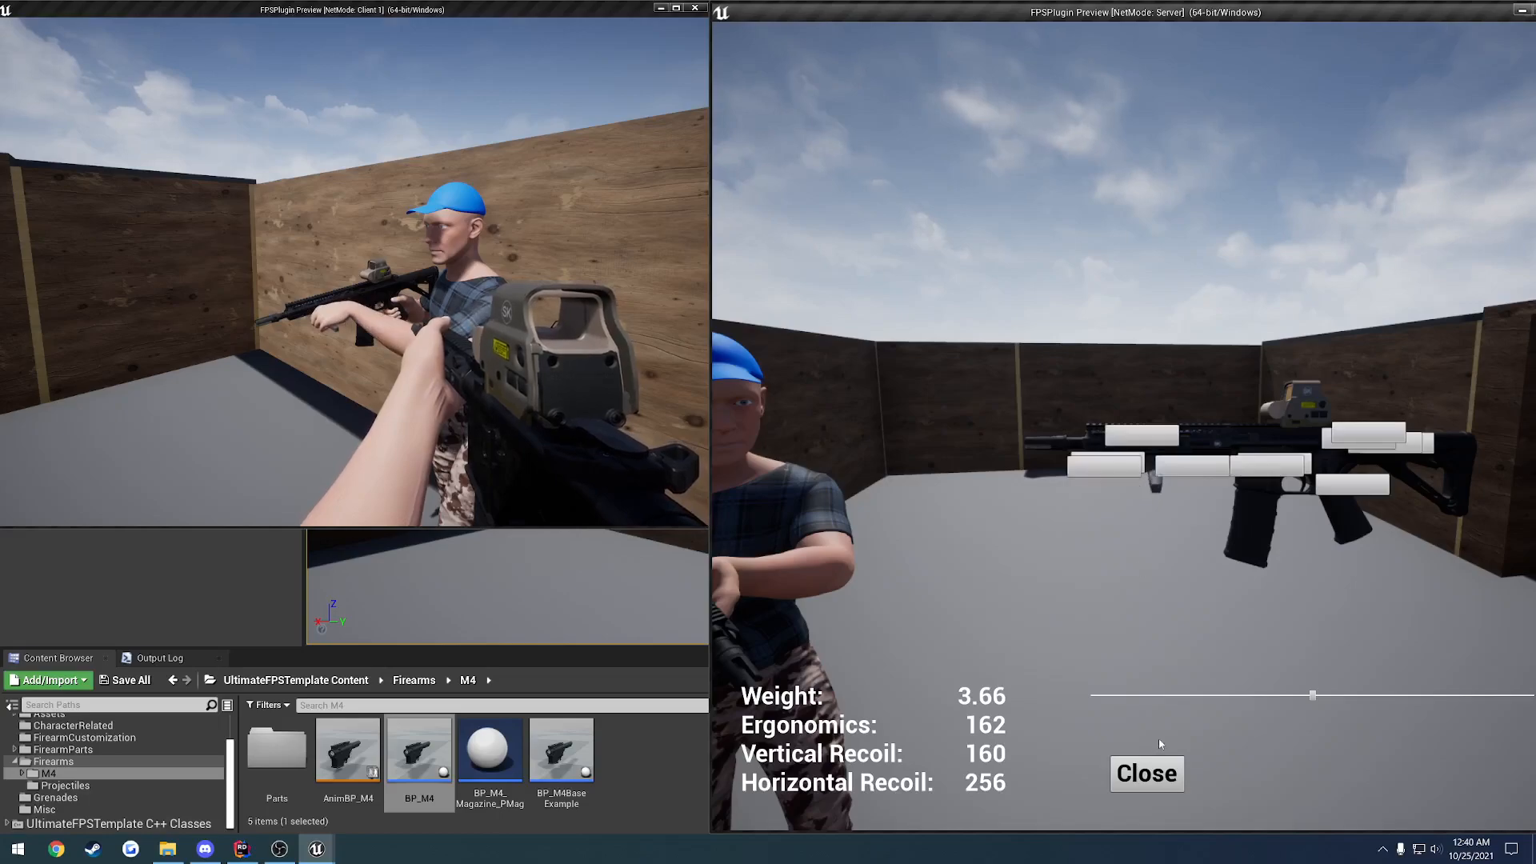
left_click(1152, 772)
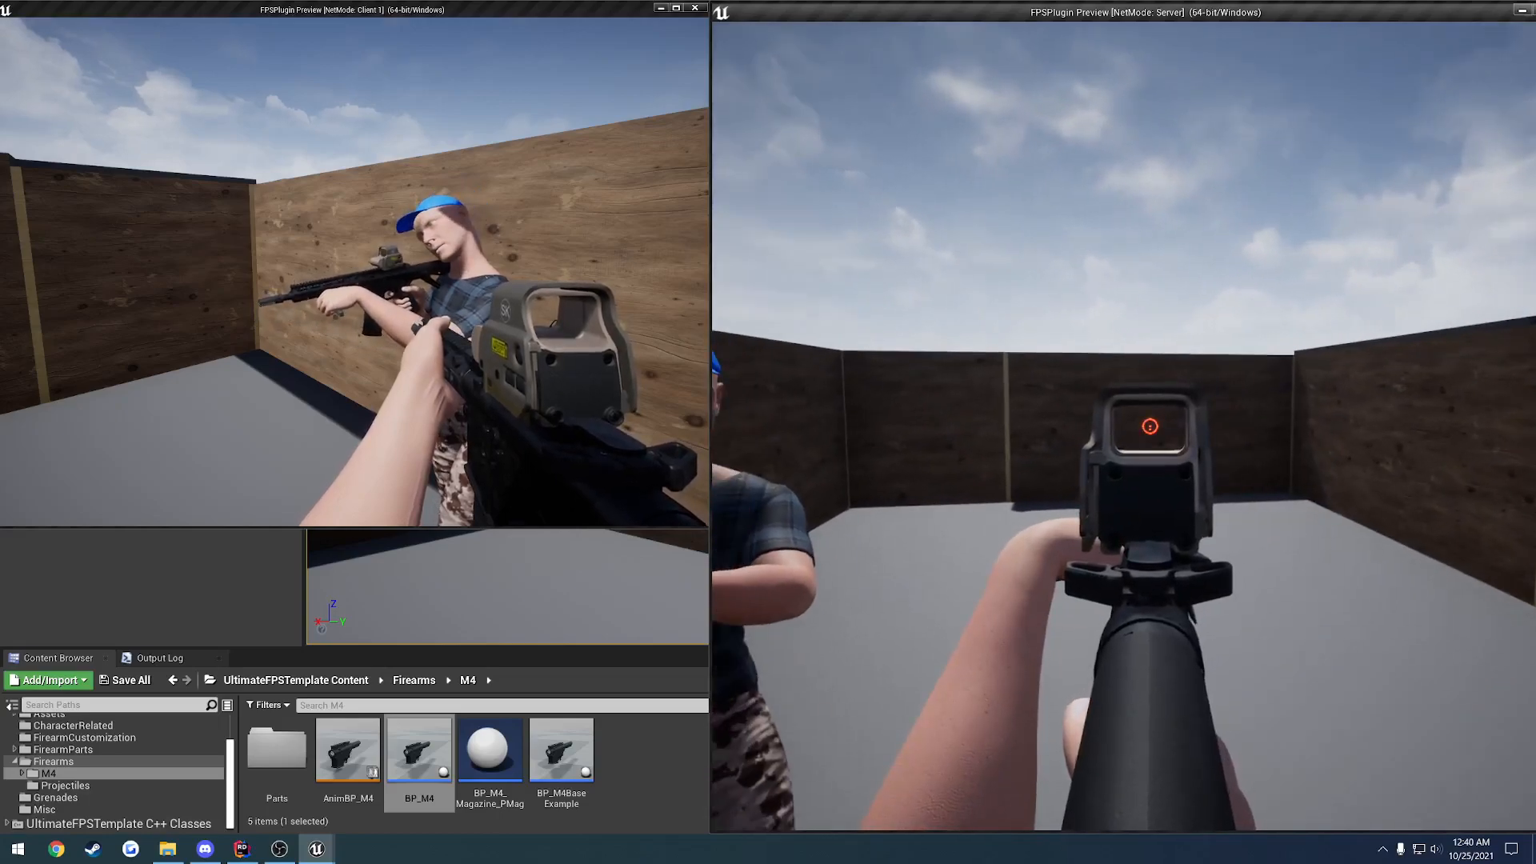
key("Escape")
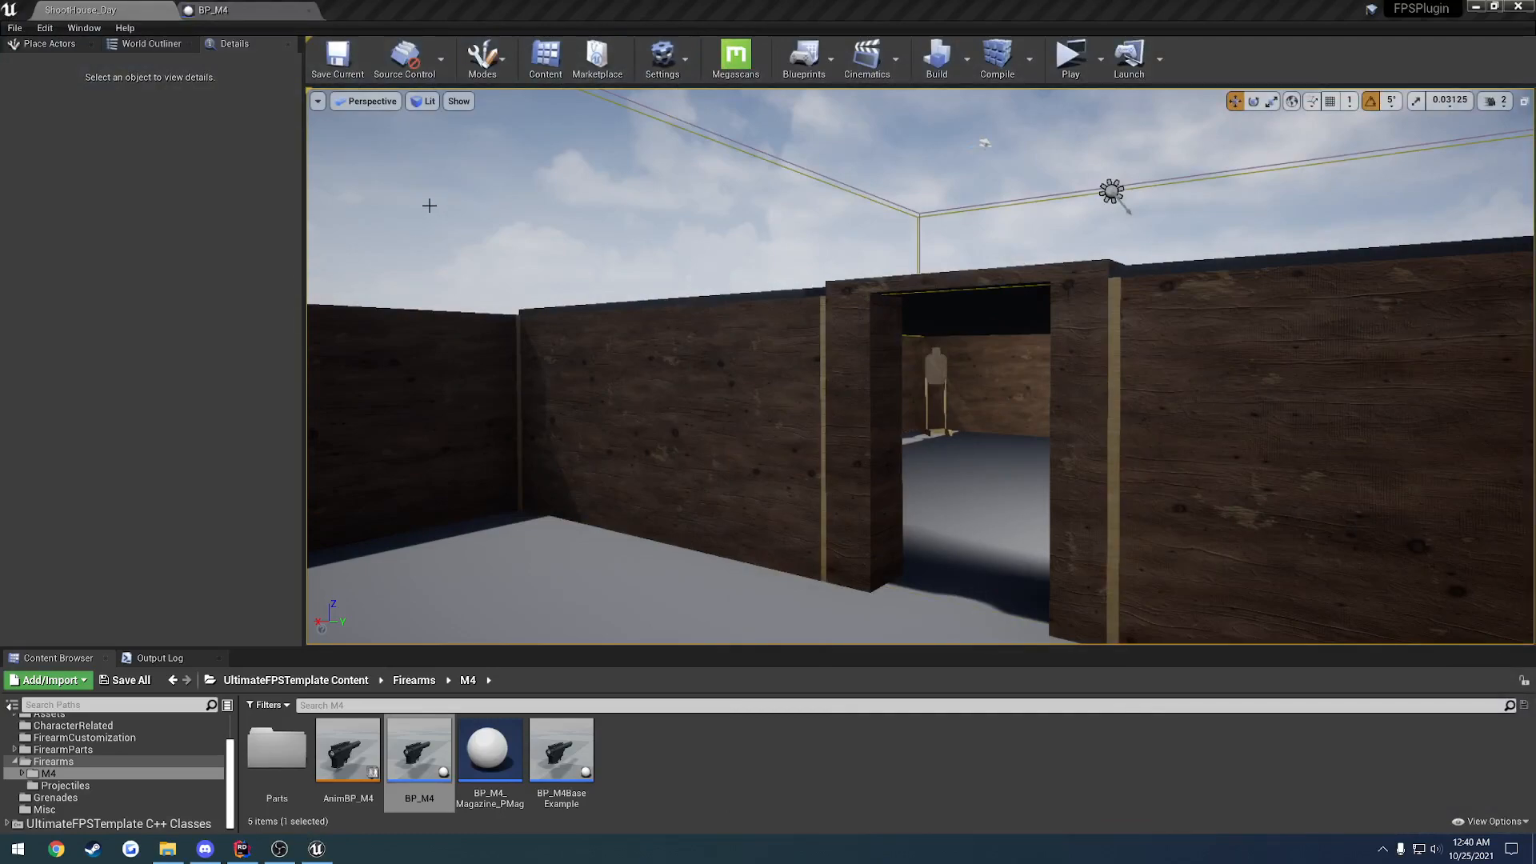
- Open the BP_M4_Handguard_9in blueprint from the handguard on BP_M4 and show its 3D preview
left_click(215, 10)
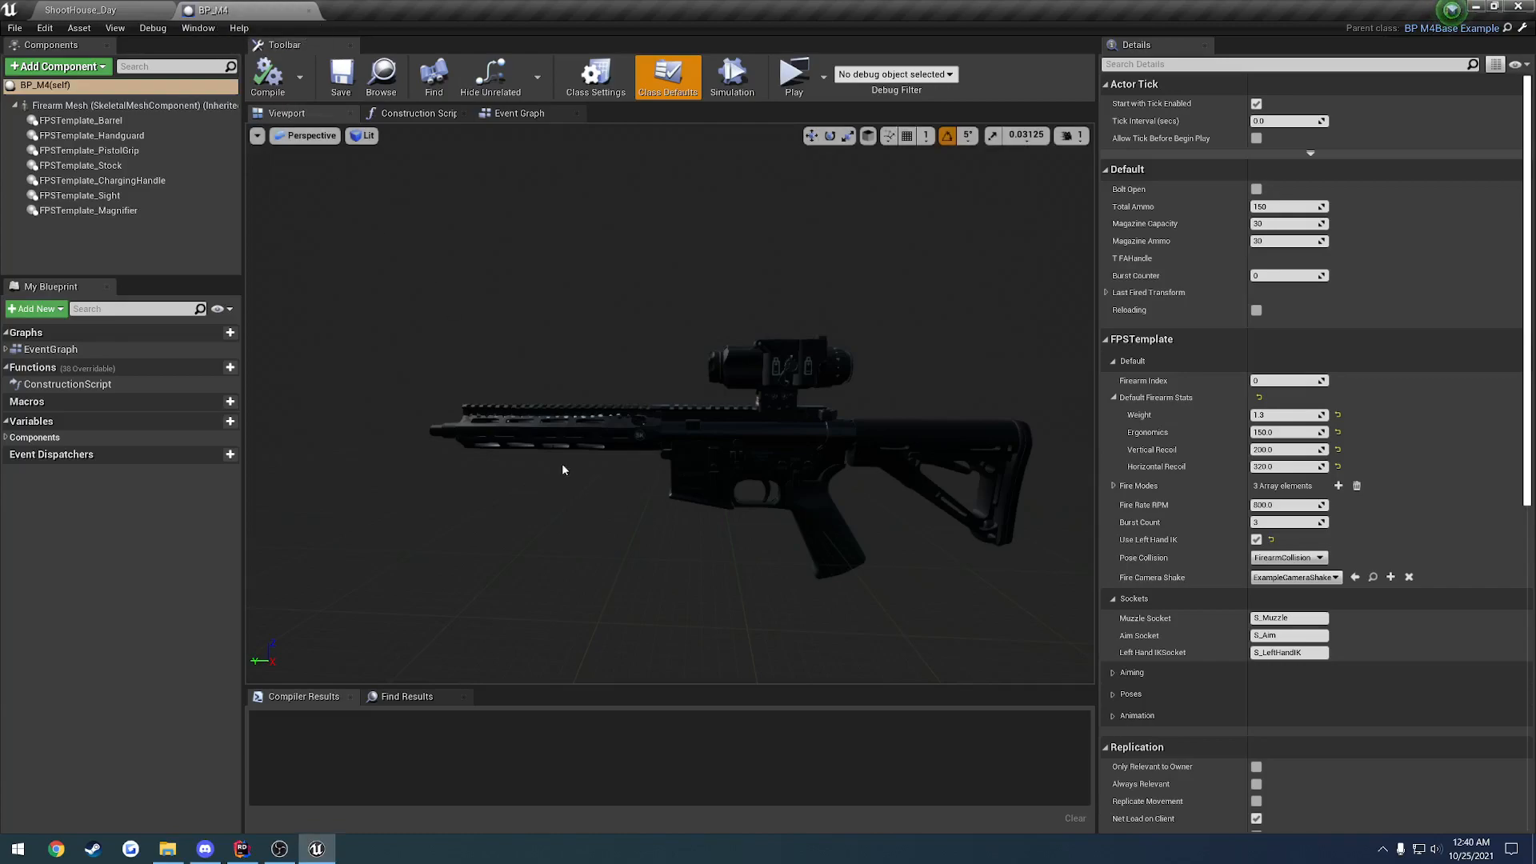
right_click_drag(596, 465, 592, 471)
key("w")
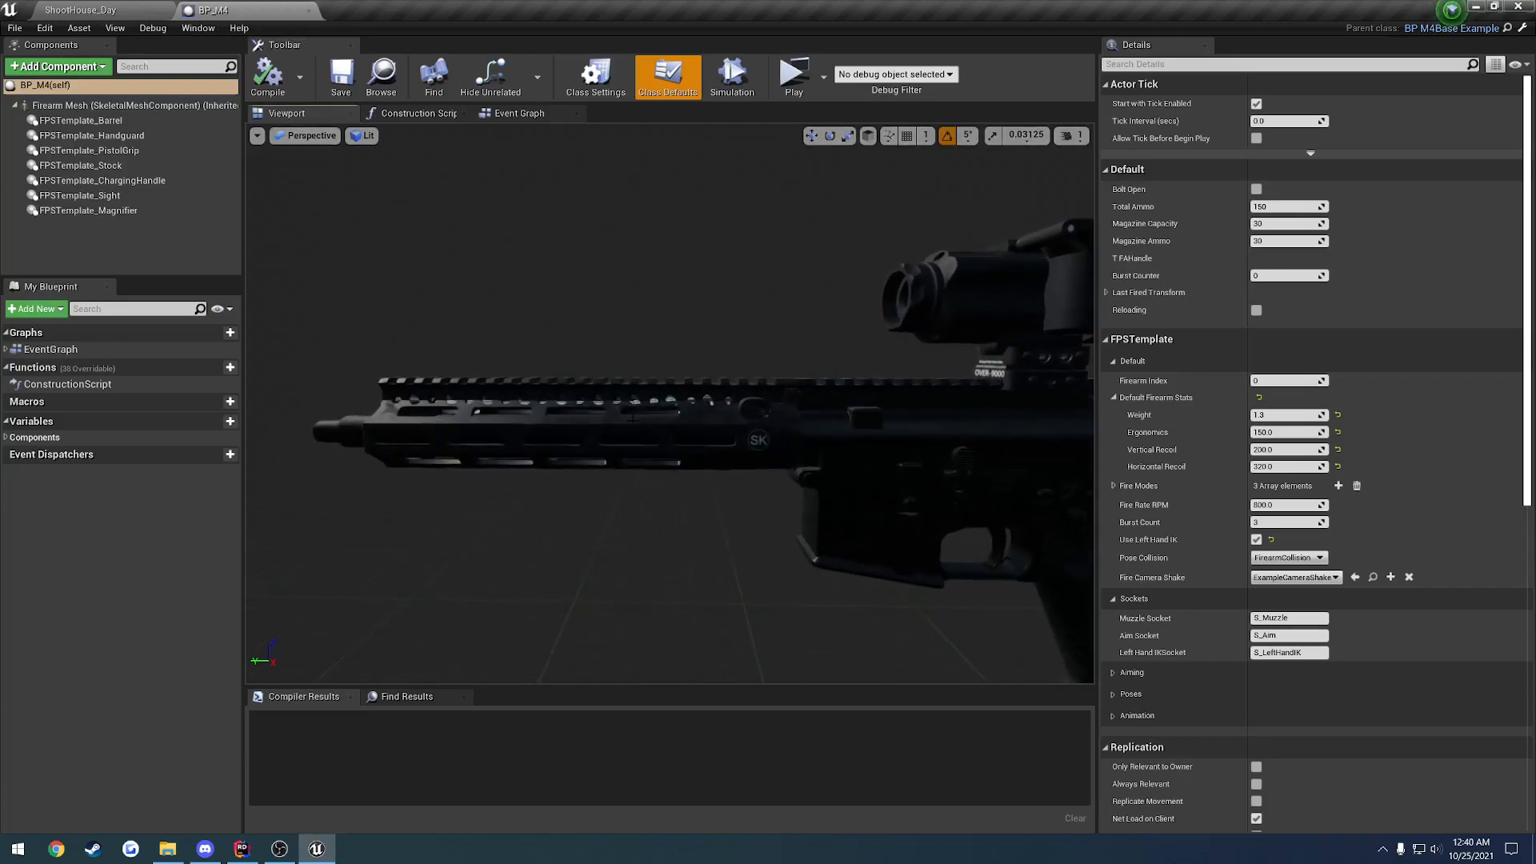
left_click(601, 450)
left_click(1374, 403)
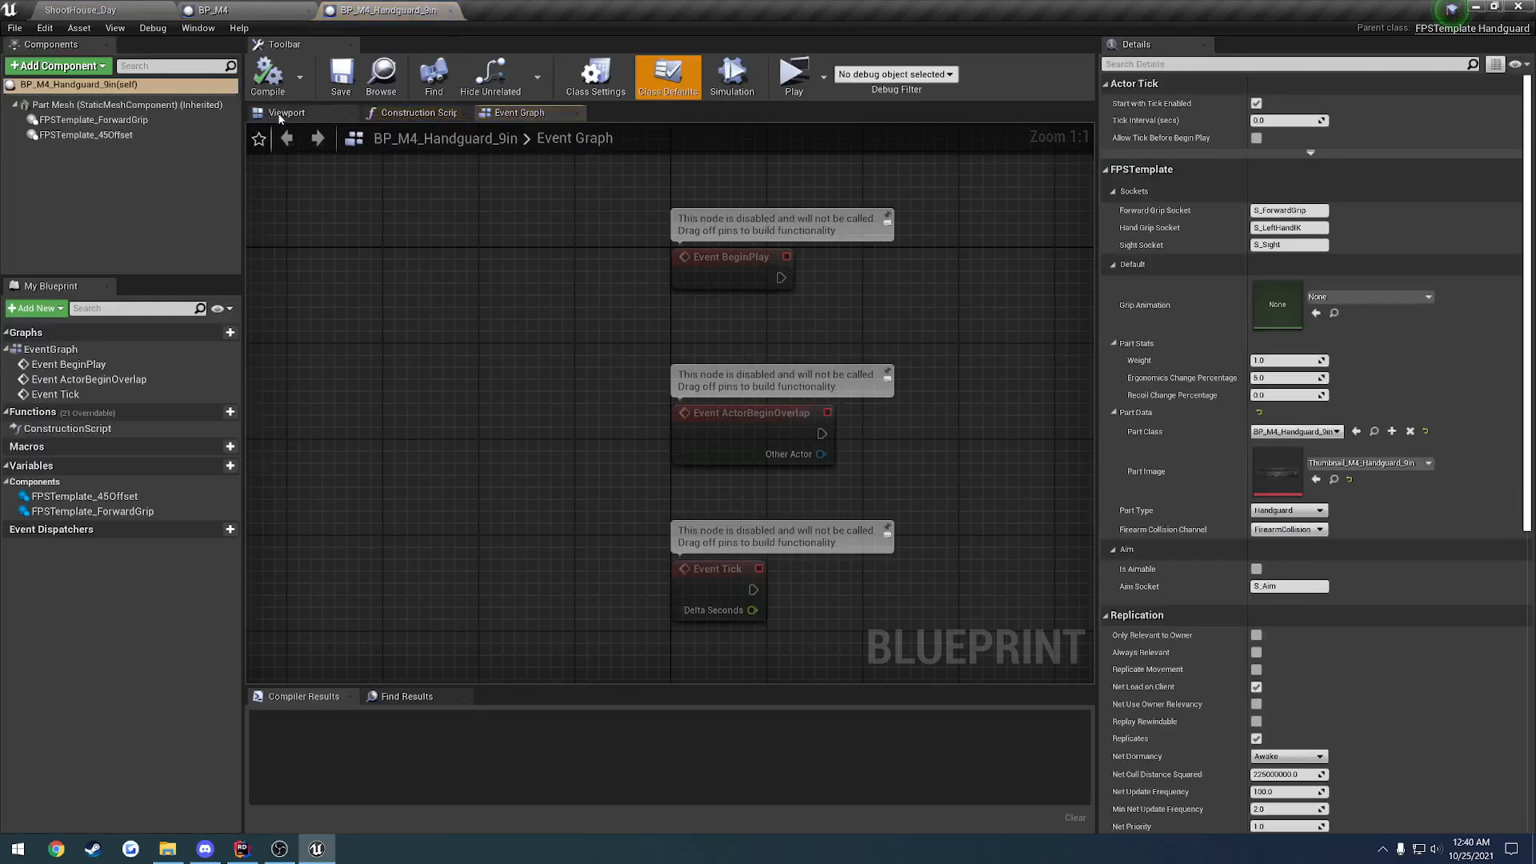
left_click(280, 114)
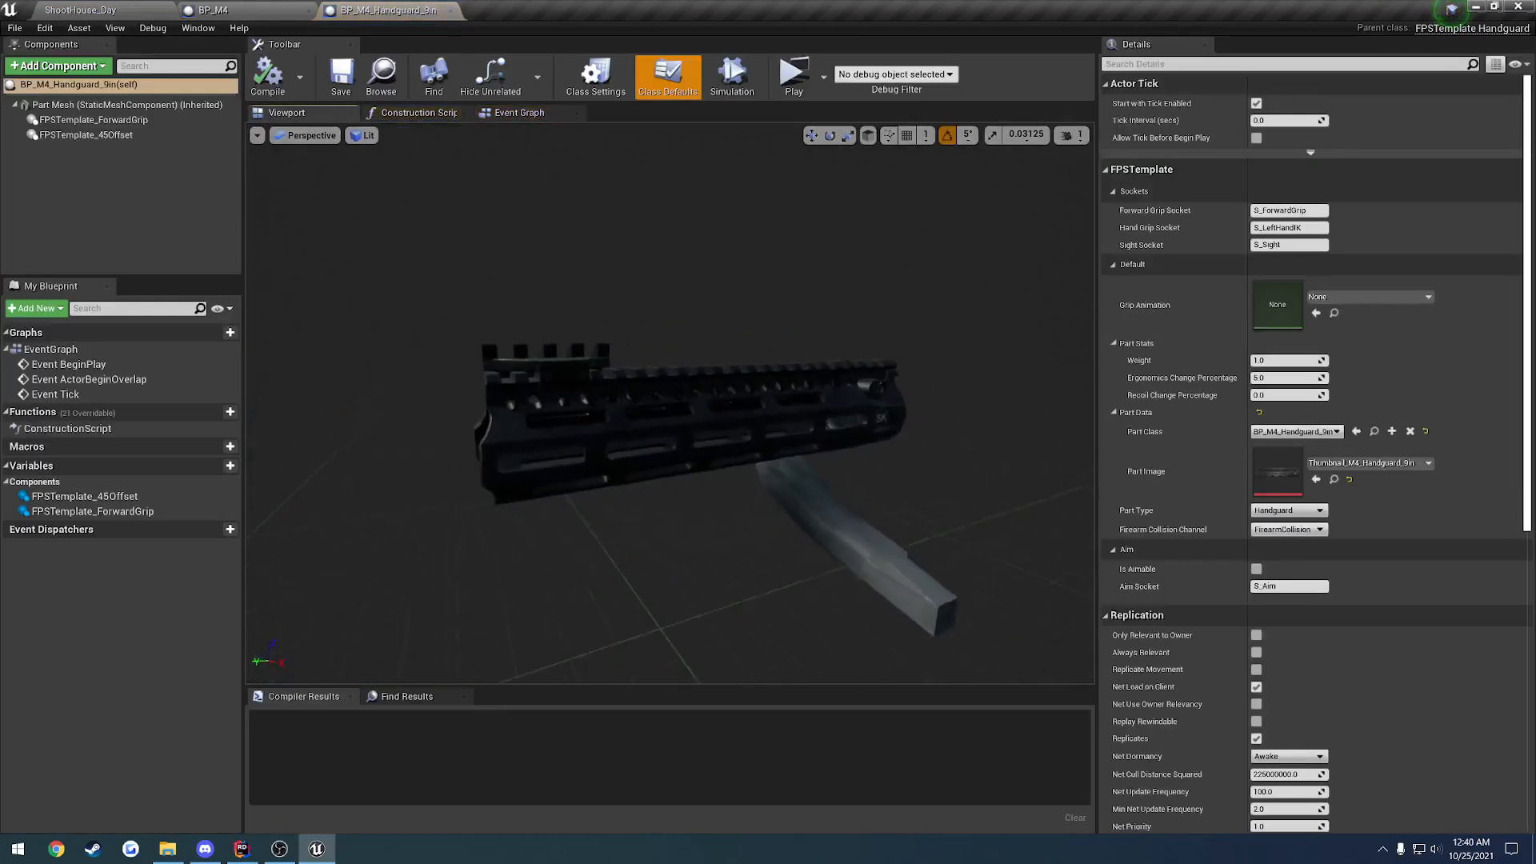
- Examine the handguard's part mesh and forward grip preview, along with the Grip Animation setting in its class defaults
right_click_drag(671, 403, 760, 408)
key("e")
key("d")
key("a")
left_click(632, 384)
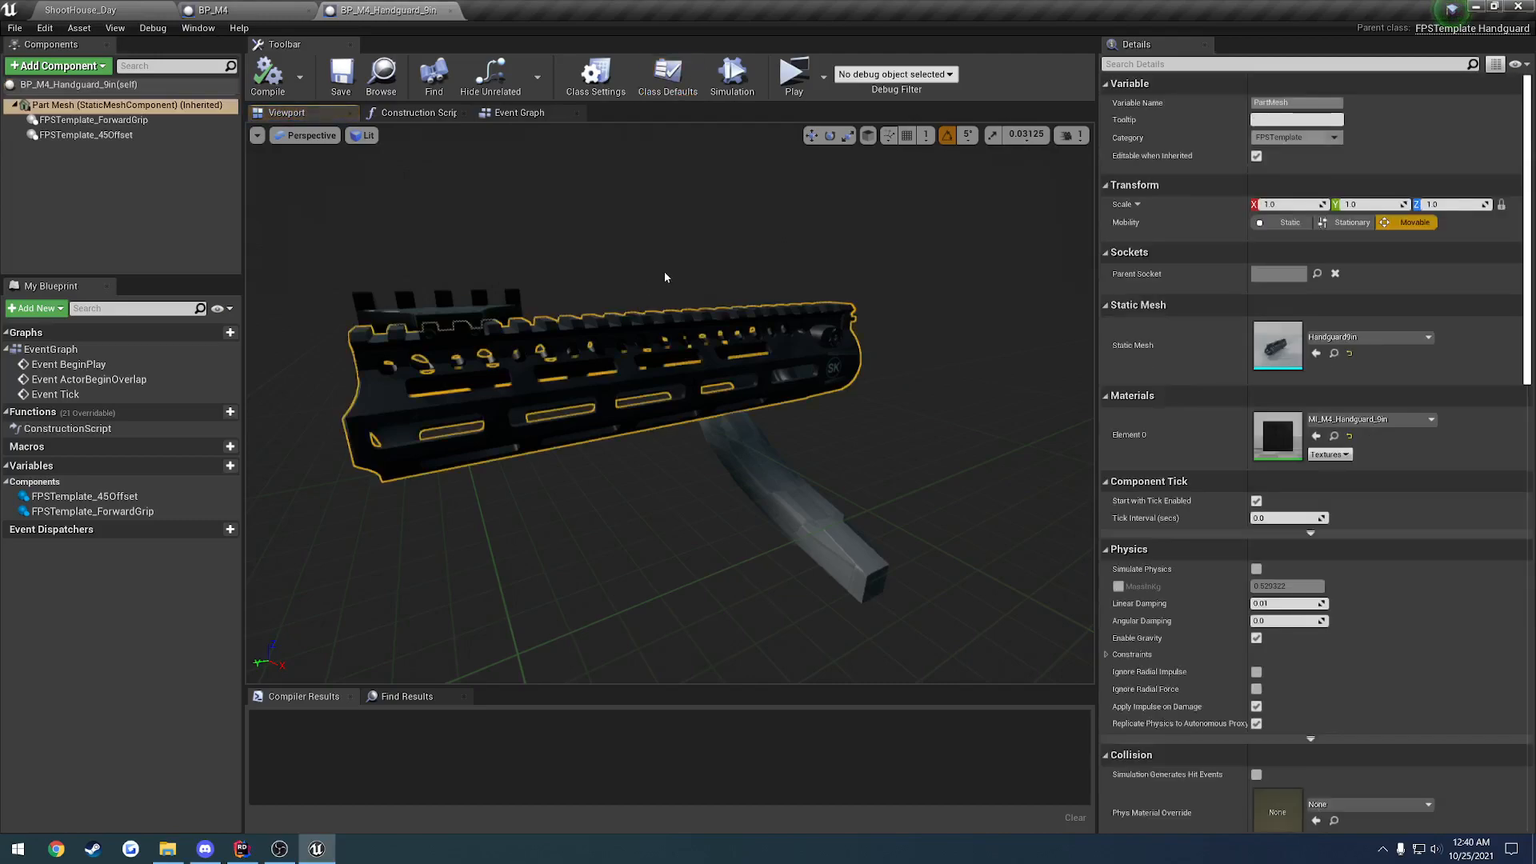
left_click(79, 84)
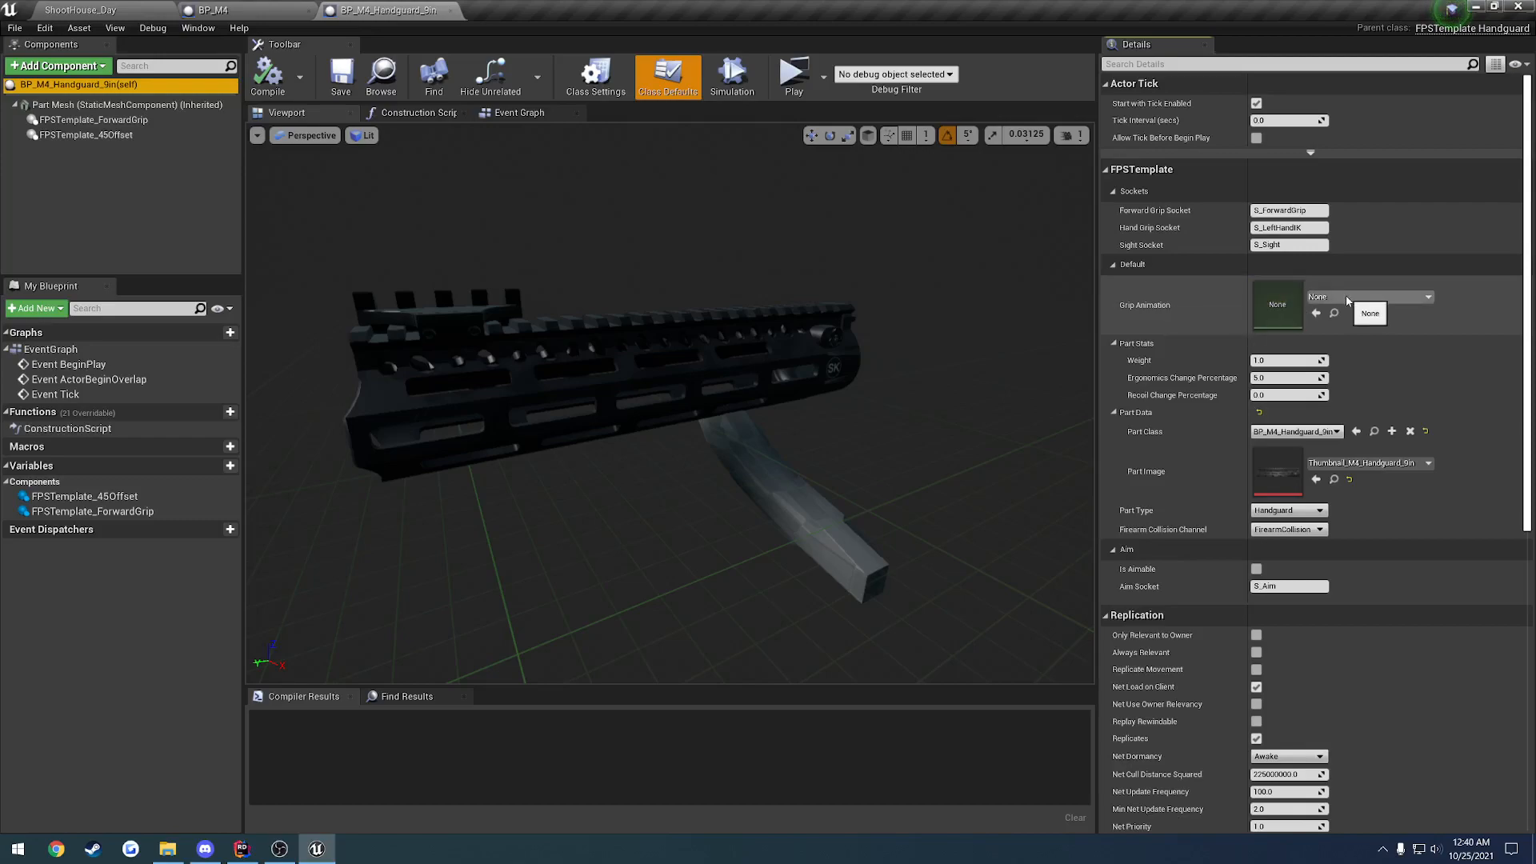
right_click_drag(670, 403, 720, 404)
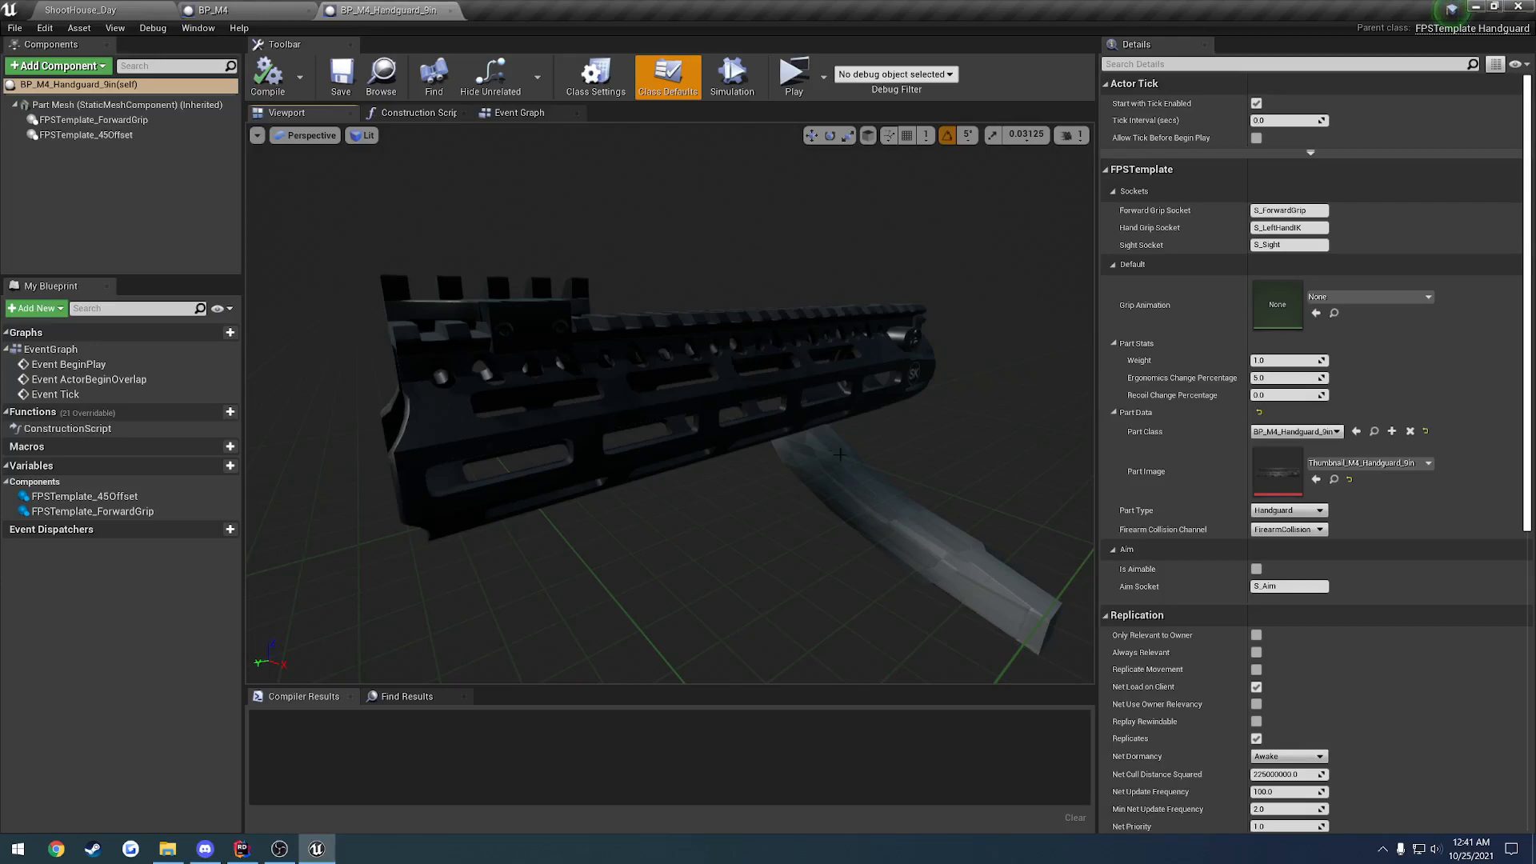
- Set the handguard's Grip Animation to A_FPS_NewHandguardTESTVERTICAL, then compile and save the blueprint
left_click(1354, 298)
type("vert")
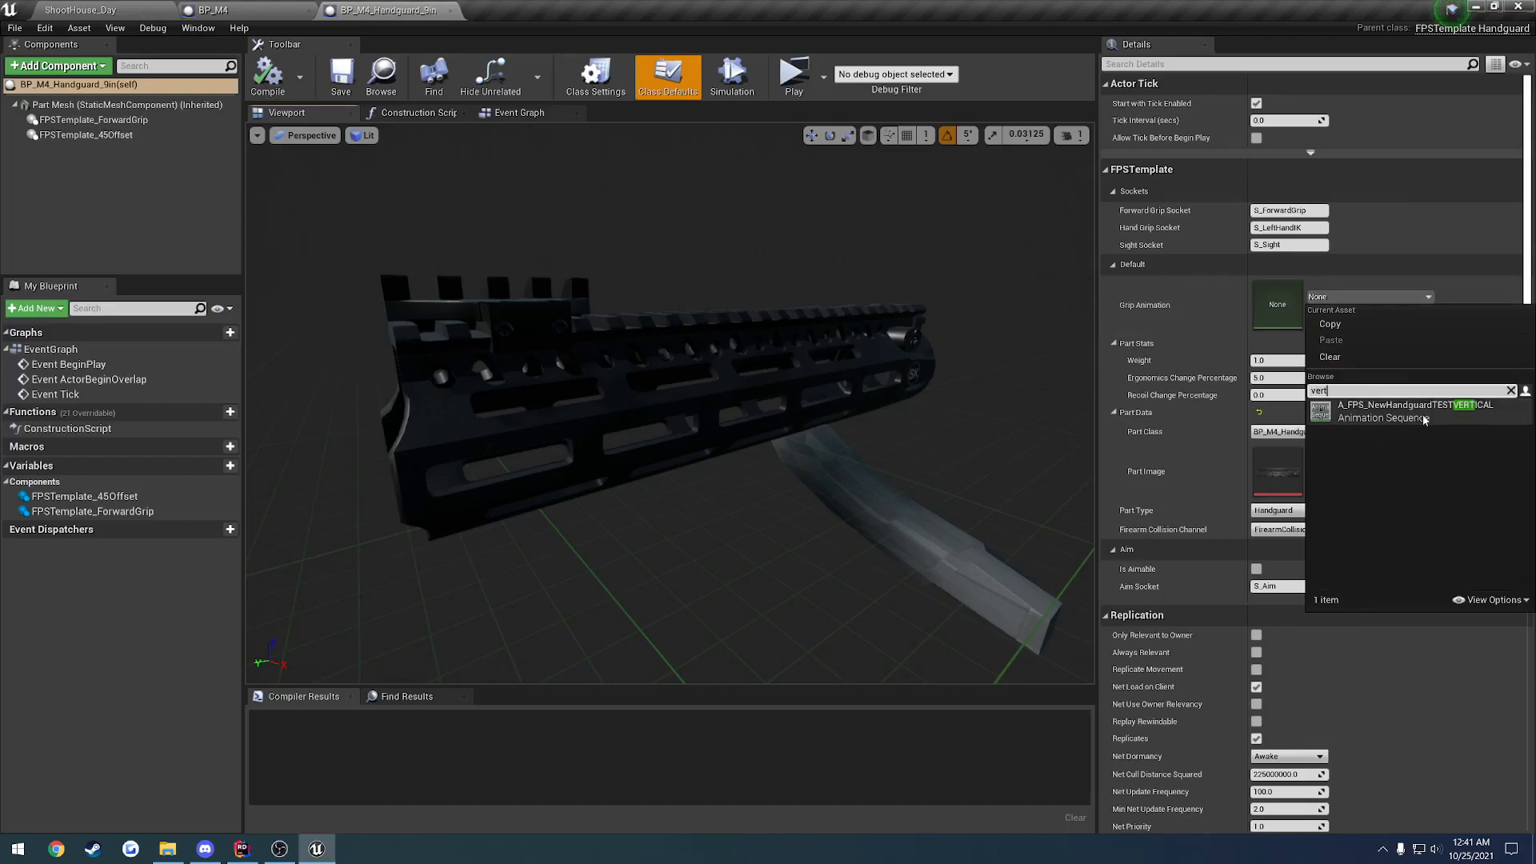
key("Return")
left_click(268, 76)
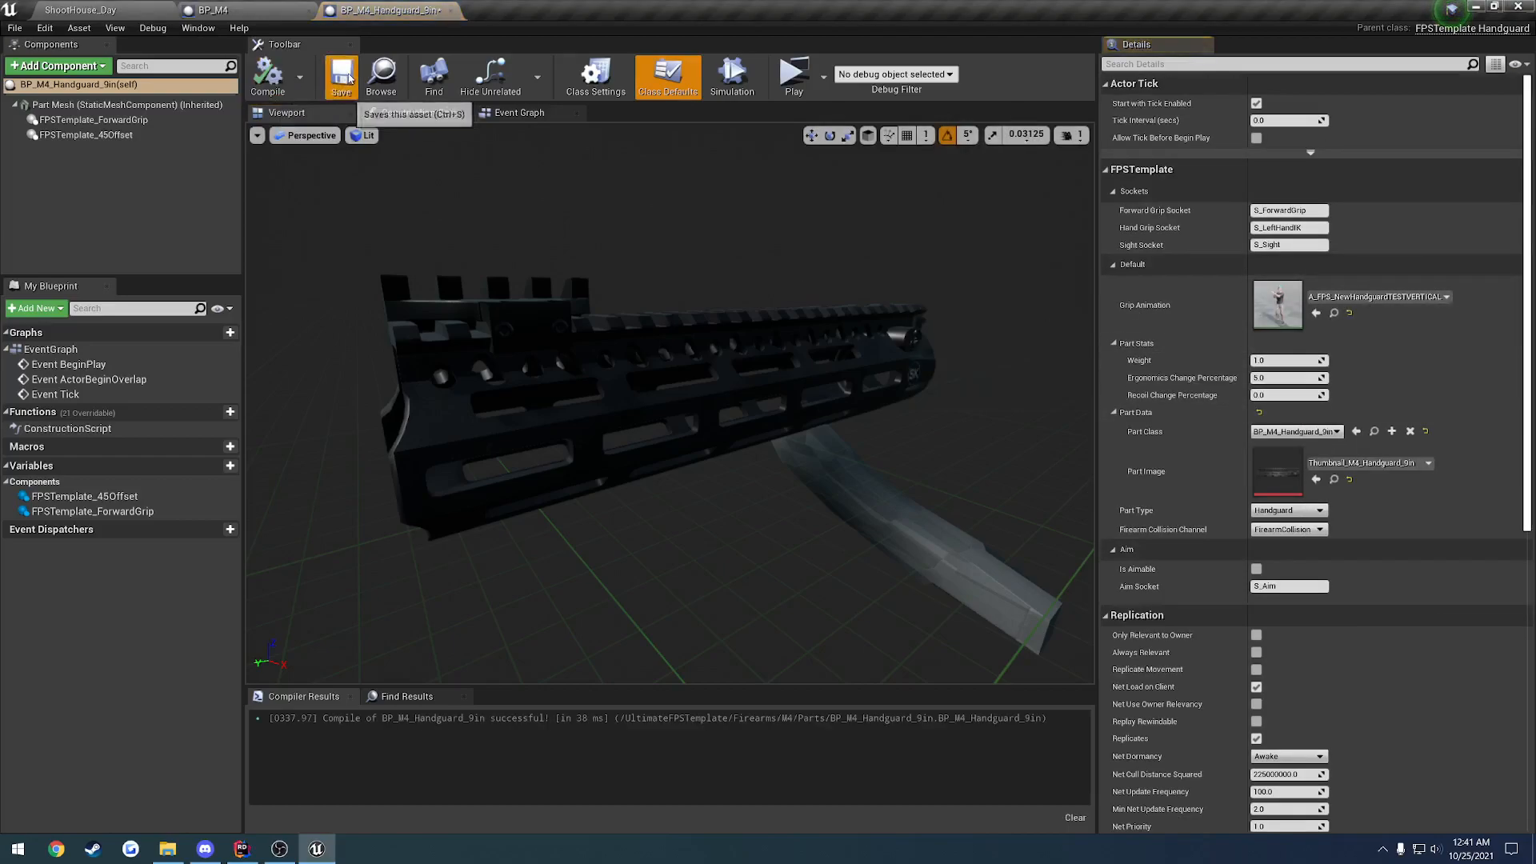
- Play the level in the selected viewport, eject from the character to inspect the left-hand pose on the handguard, and stop playing
left_click(80, 10)
left_click(1101, 61)
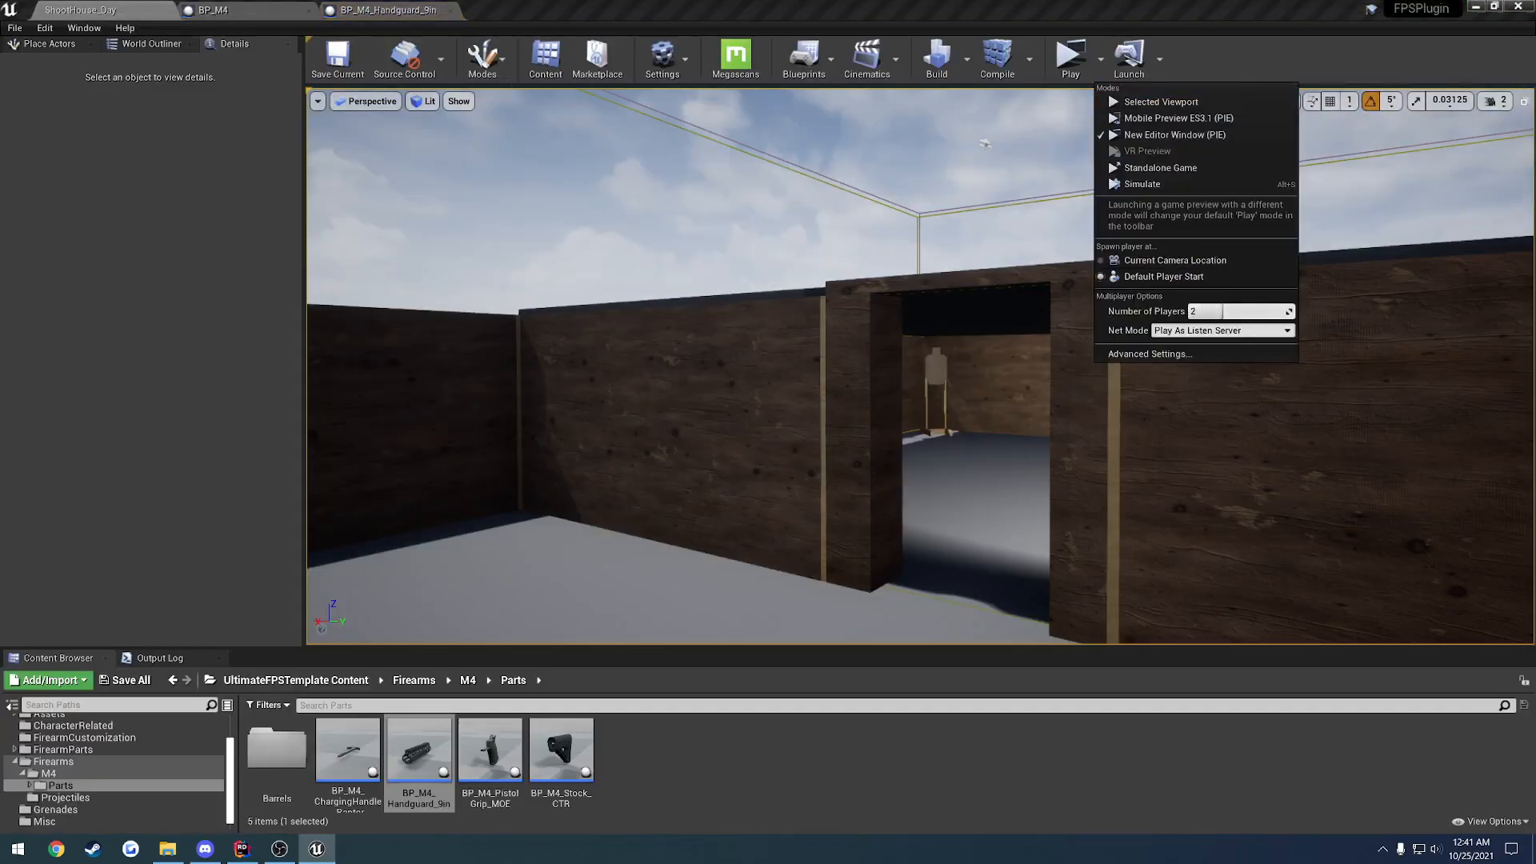
left_click(1160, 101)
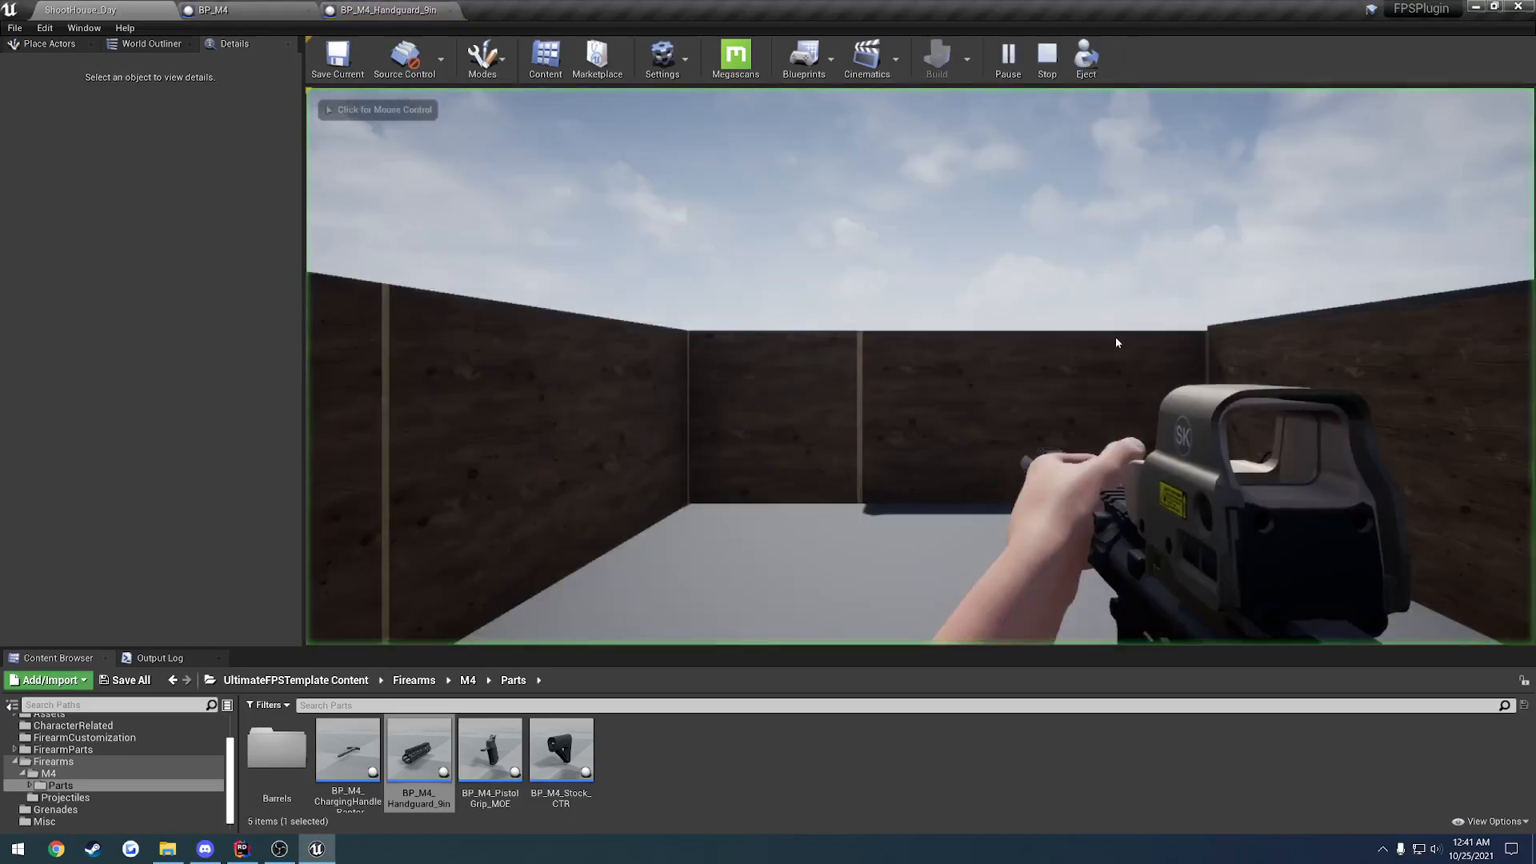
key("F8")
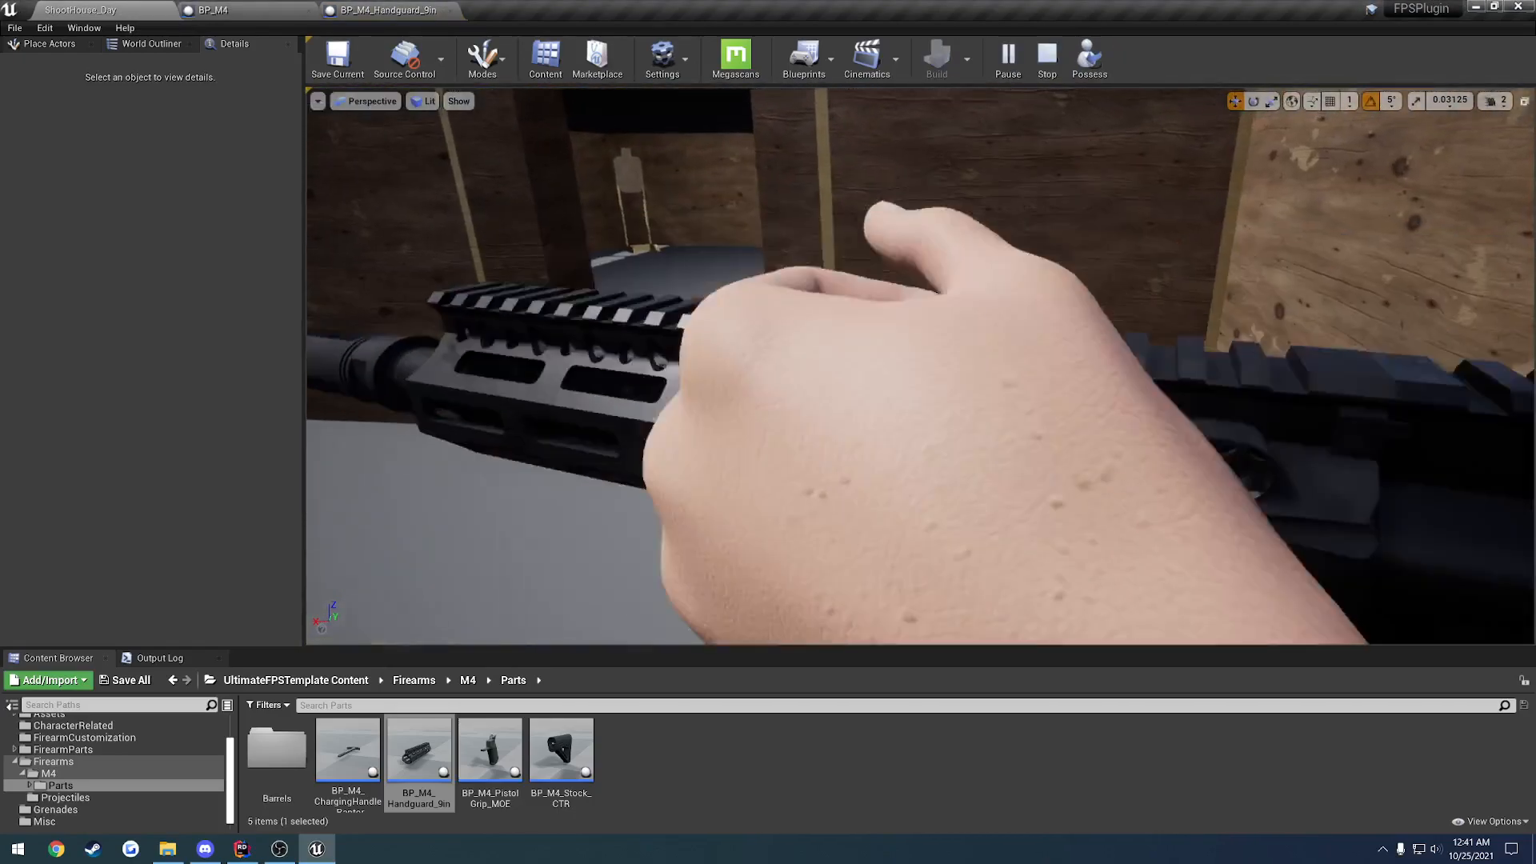
right_click_drag(878, 319, 864, 400)
key("s")
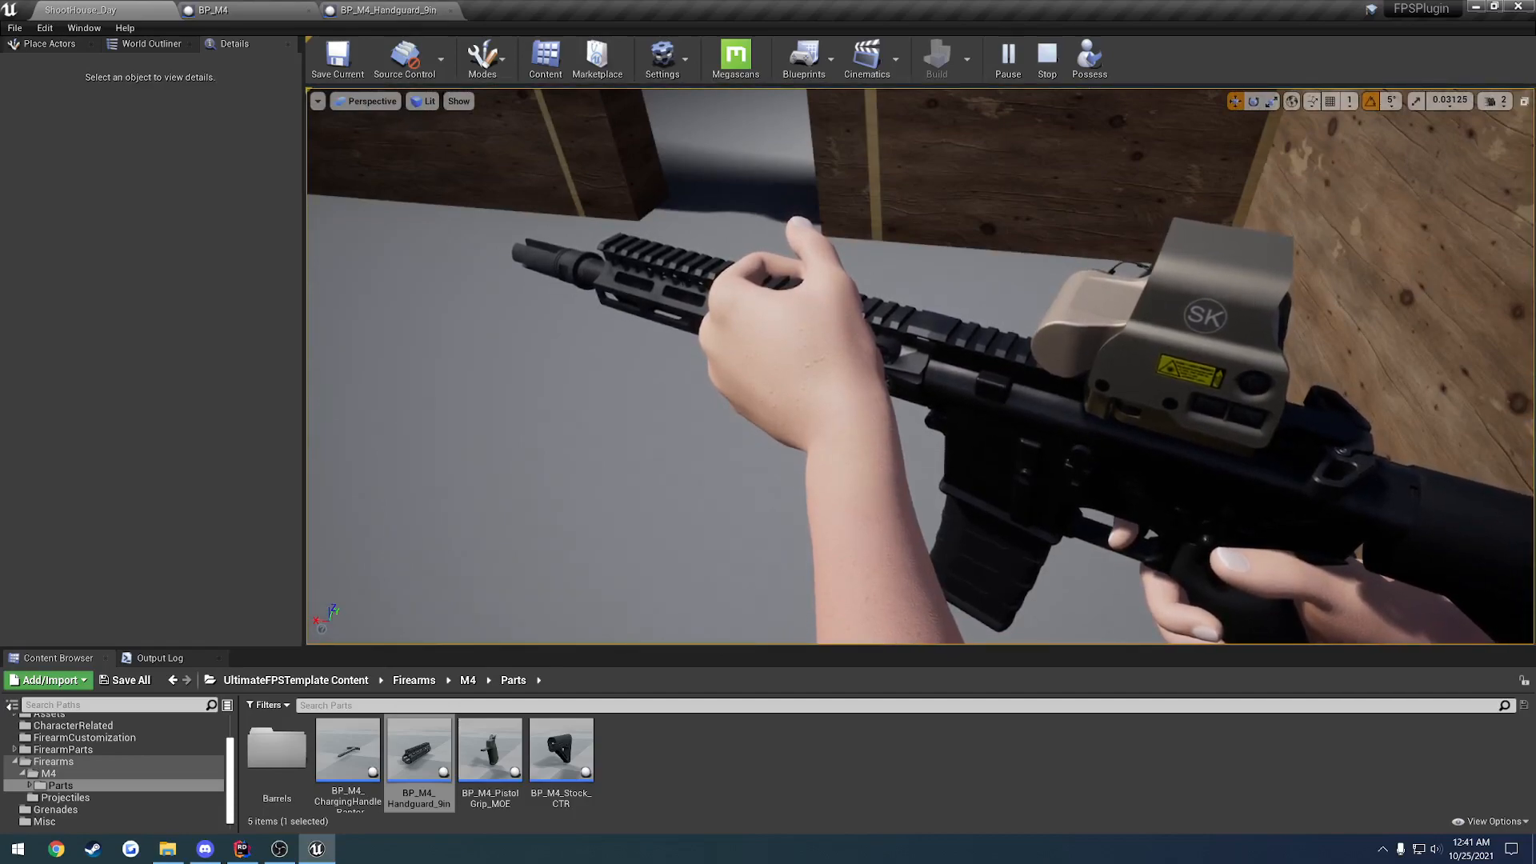
key("Escape")
- Reset the Grip Animation of BP_M4_Handguard_9in to None, then compile and save the blueprint
left_click(398, 11)
left_click(1352, 297)
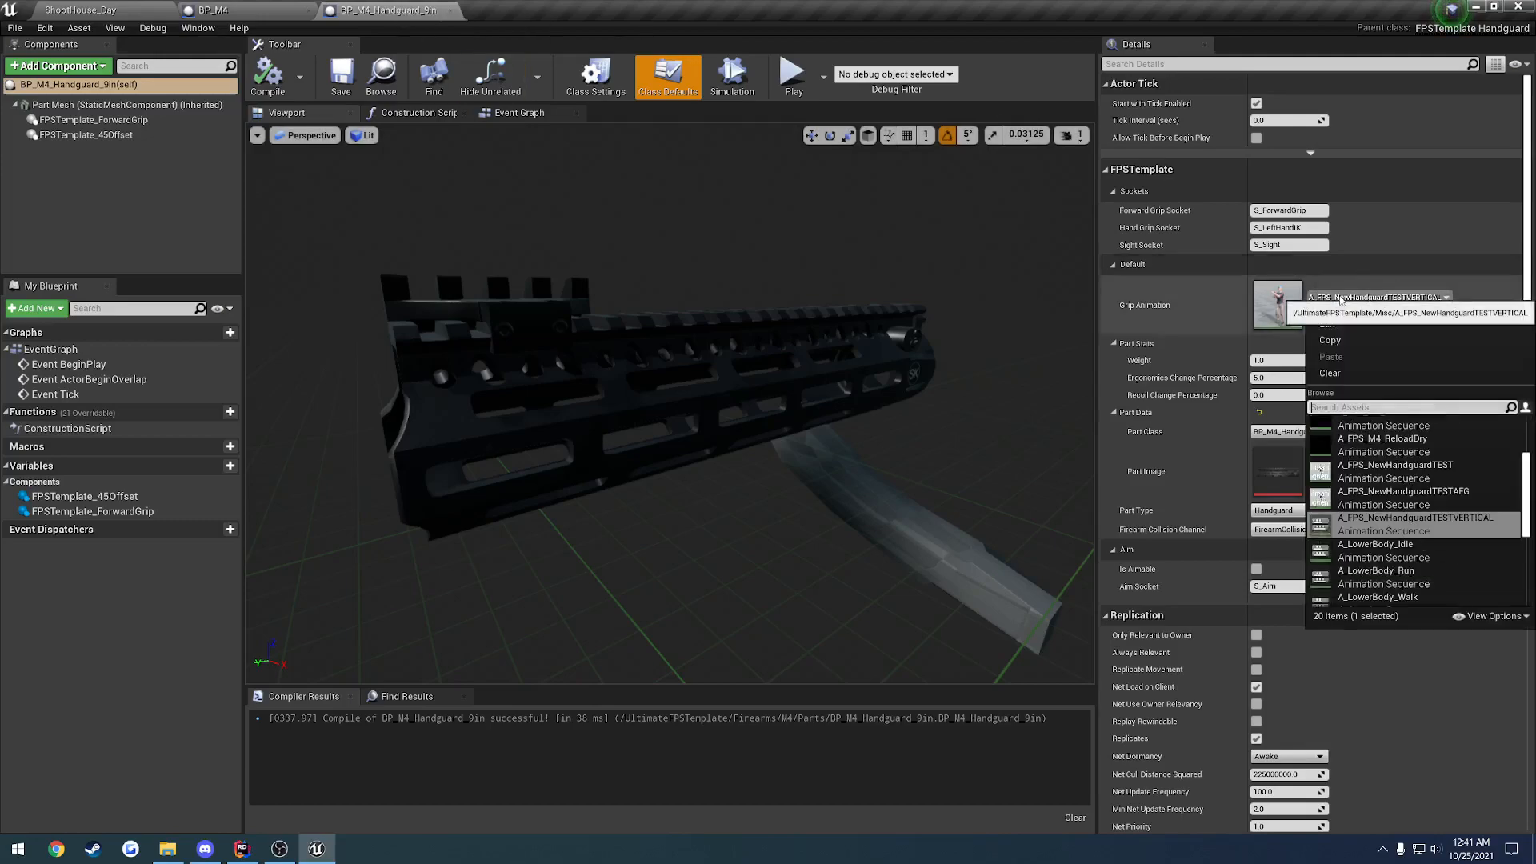
left_click(1354, 300)
left_click(1350, 314)
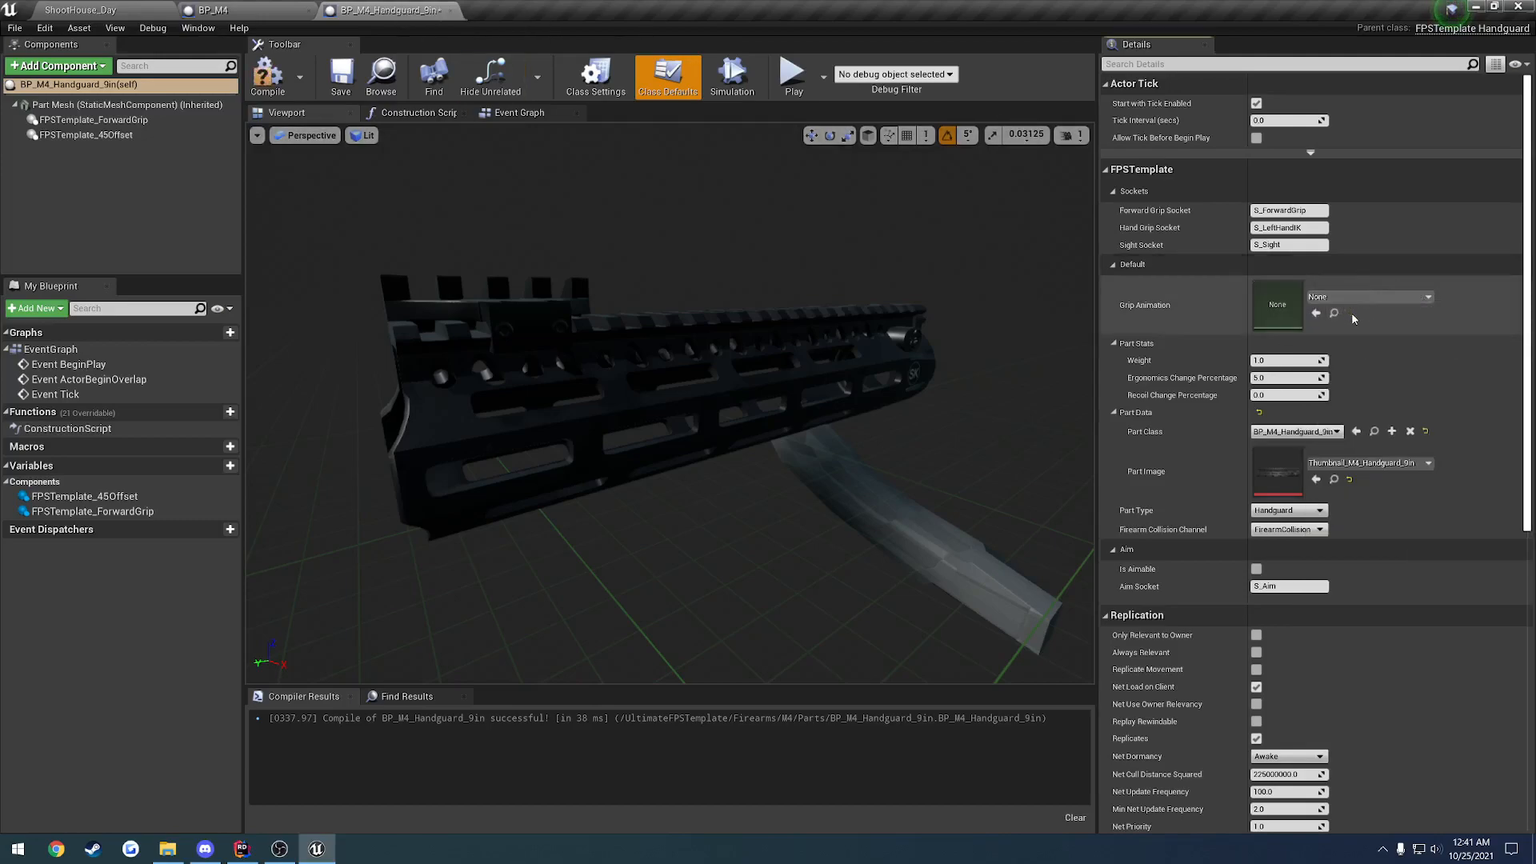
left_click(264, 75)
left_click(341, 76)
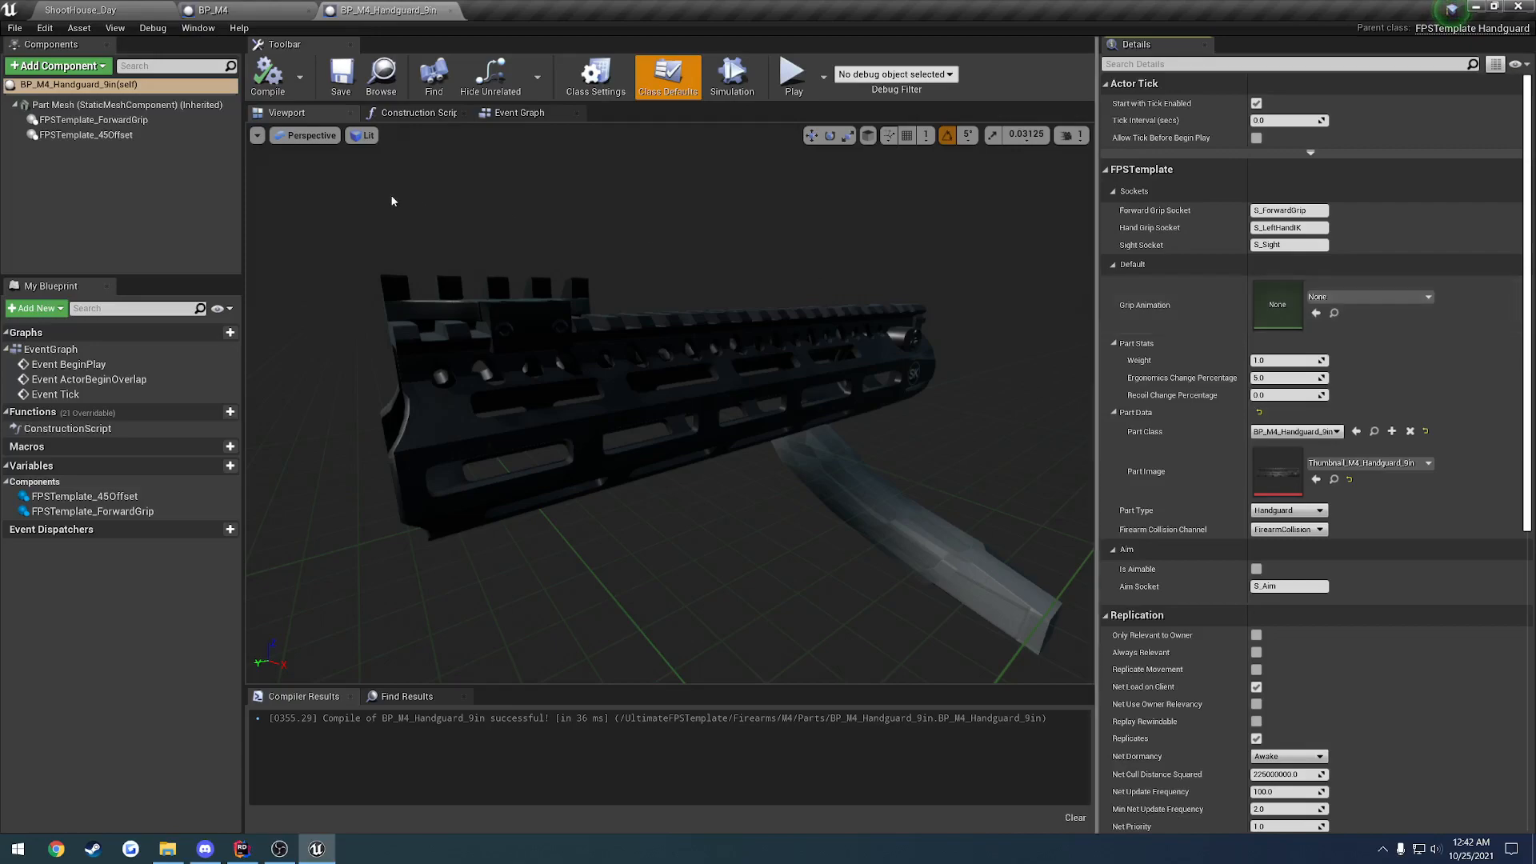
- Locate BP_GripTESTAFG from the possible parts of FPSTemplate_ForwardGrip, then open the BP_GripTESTAFG and BP_GripTEST blueprints
left_click(169, 123)
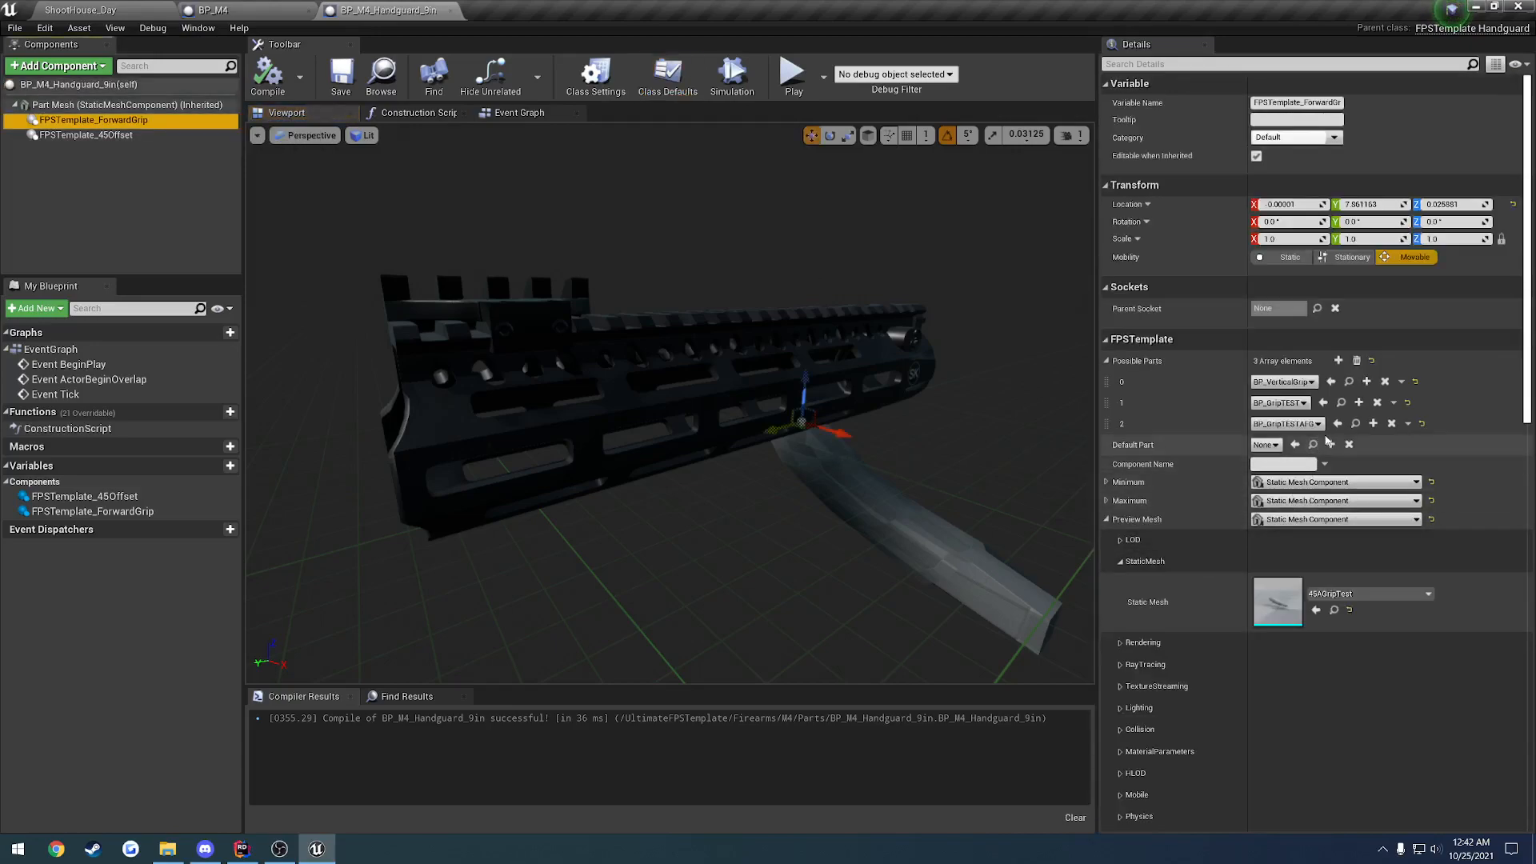
left_click(1355, 423)
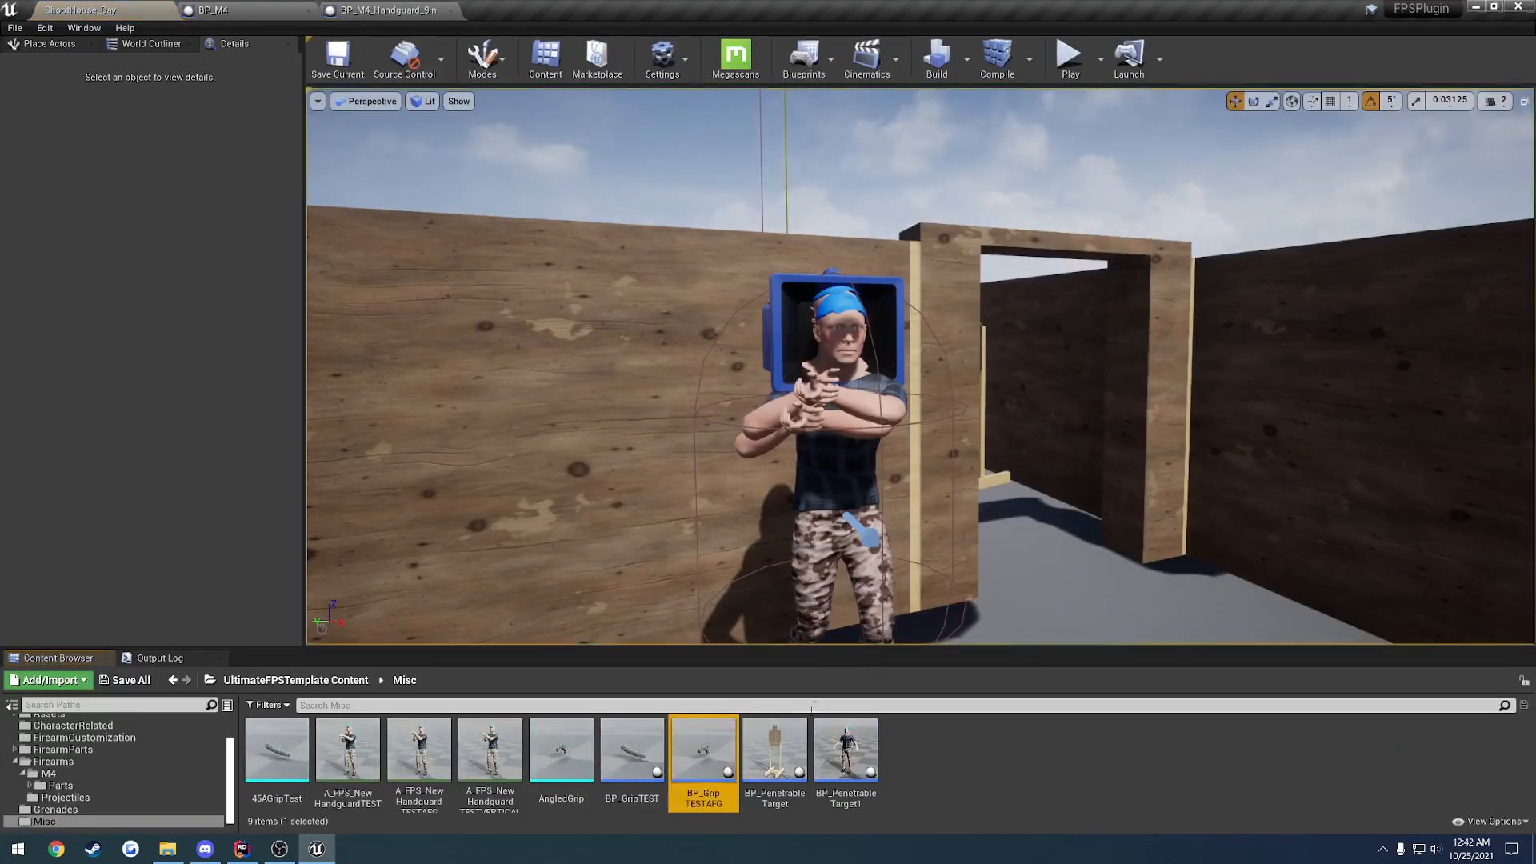
double_click(707, 728)
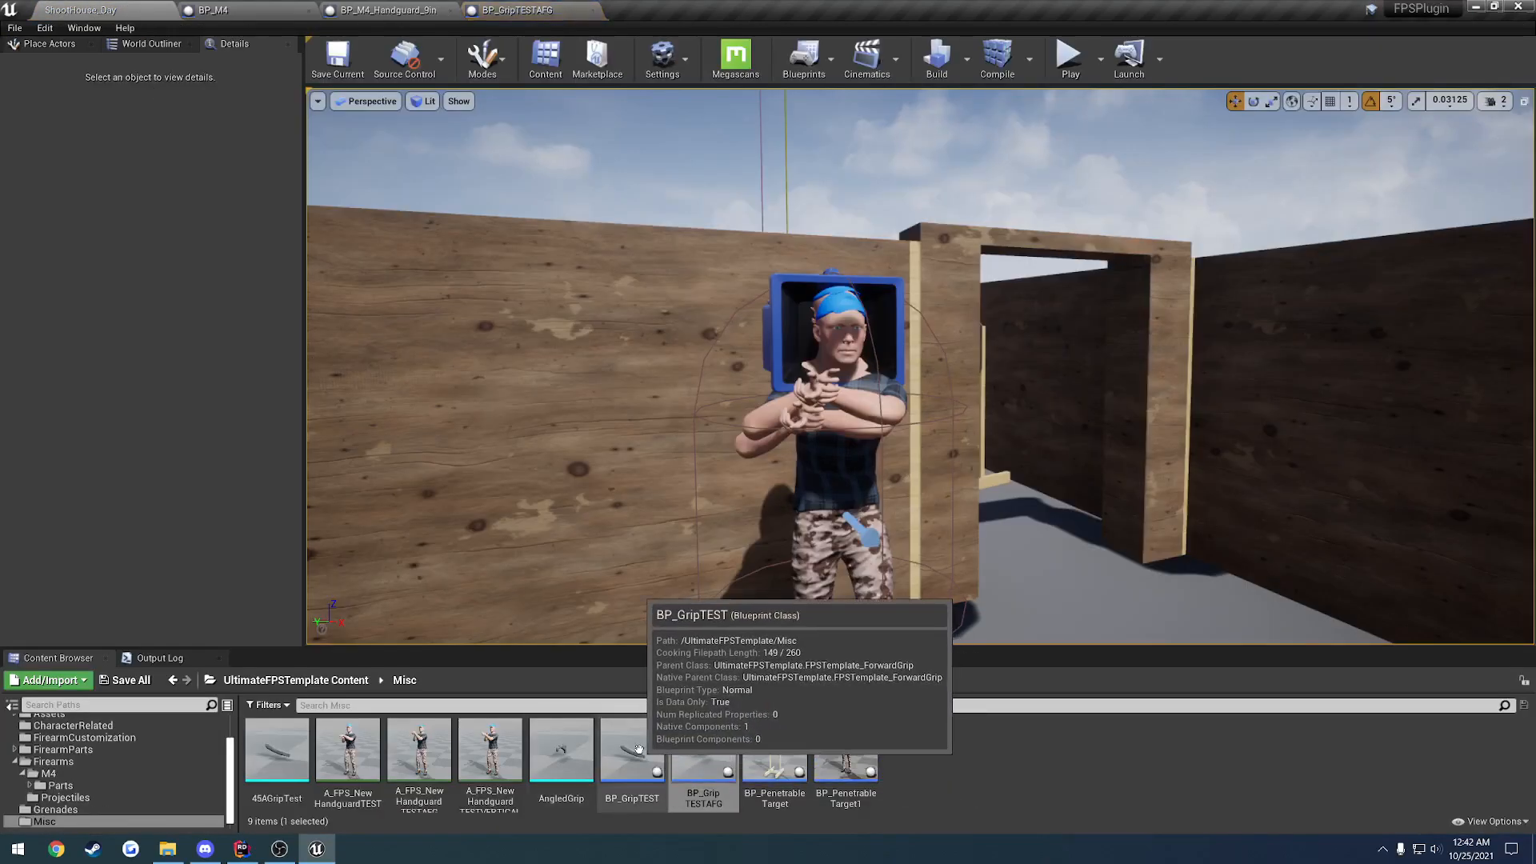
double_click(642, 740)
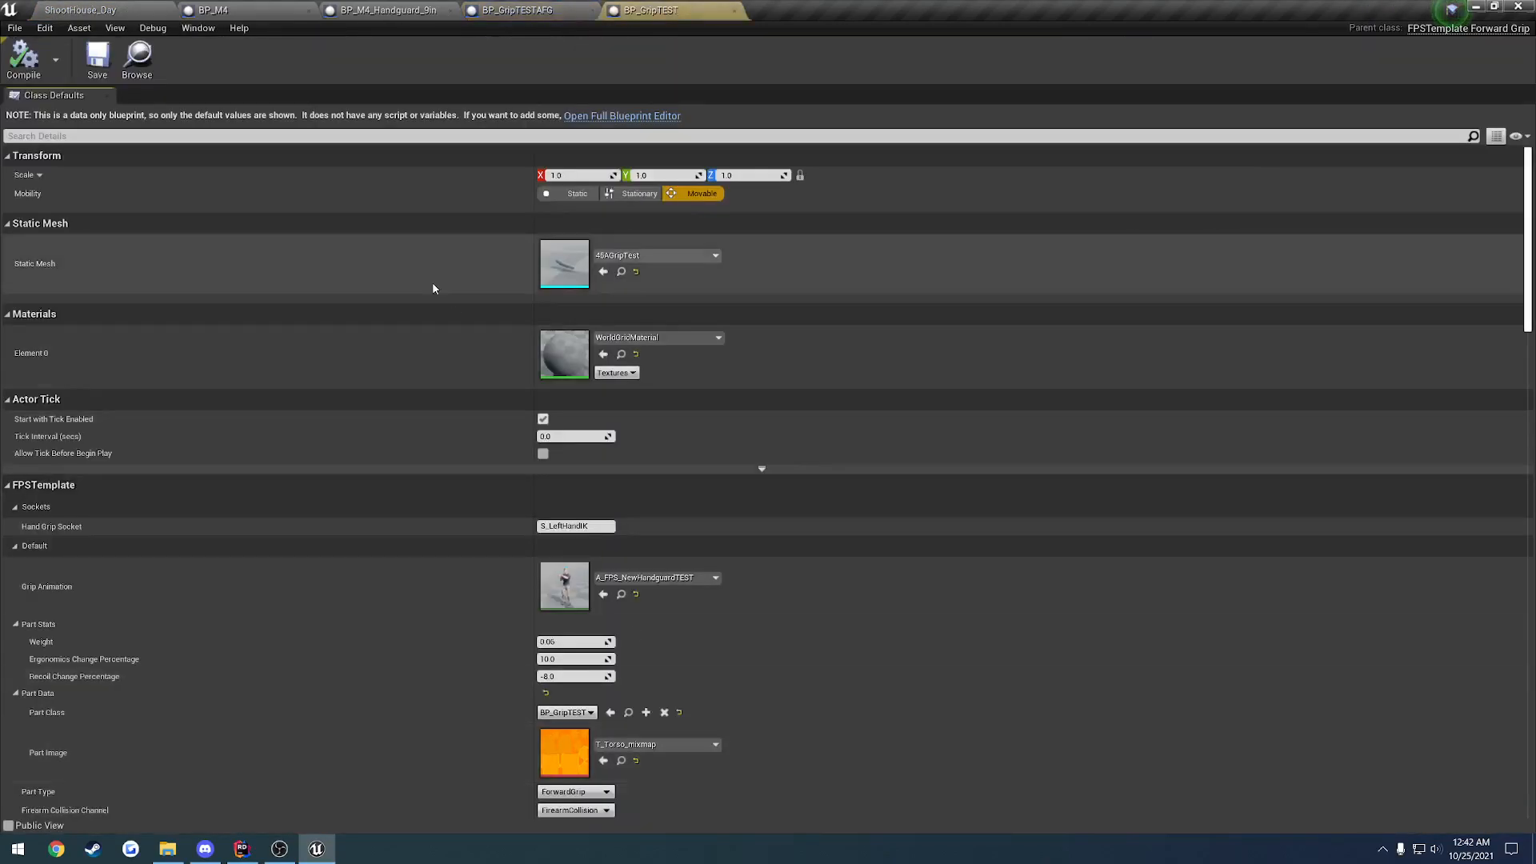
- Open BP_VerticalGrip from the FirearmParts folder of the UltimateFPSTemplate content in the full blueprint editor
left_click(133, 7)
left_click(296, 680)
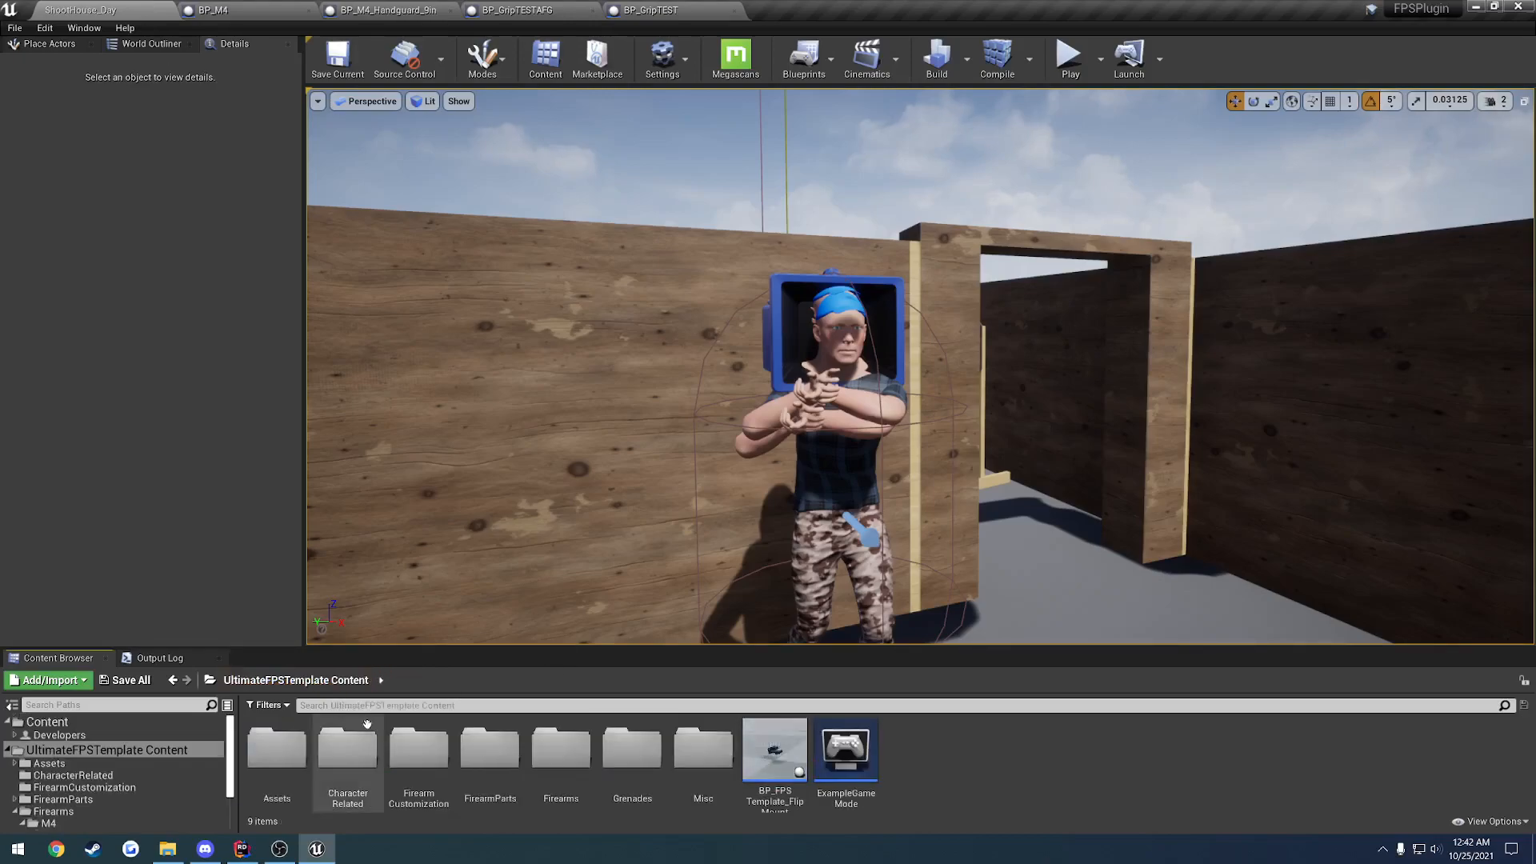
double_click(490, 748)
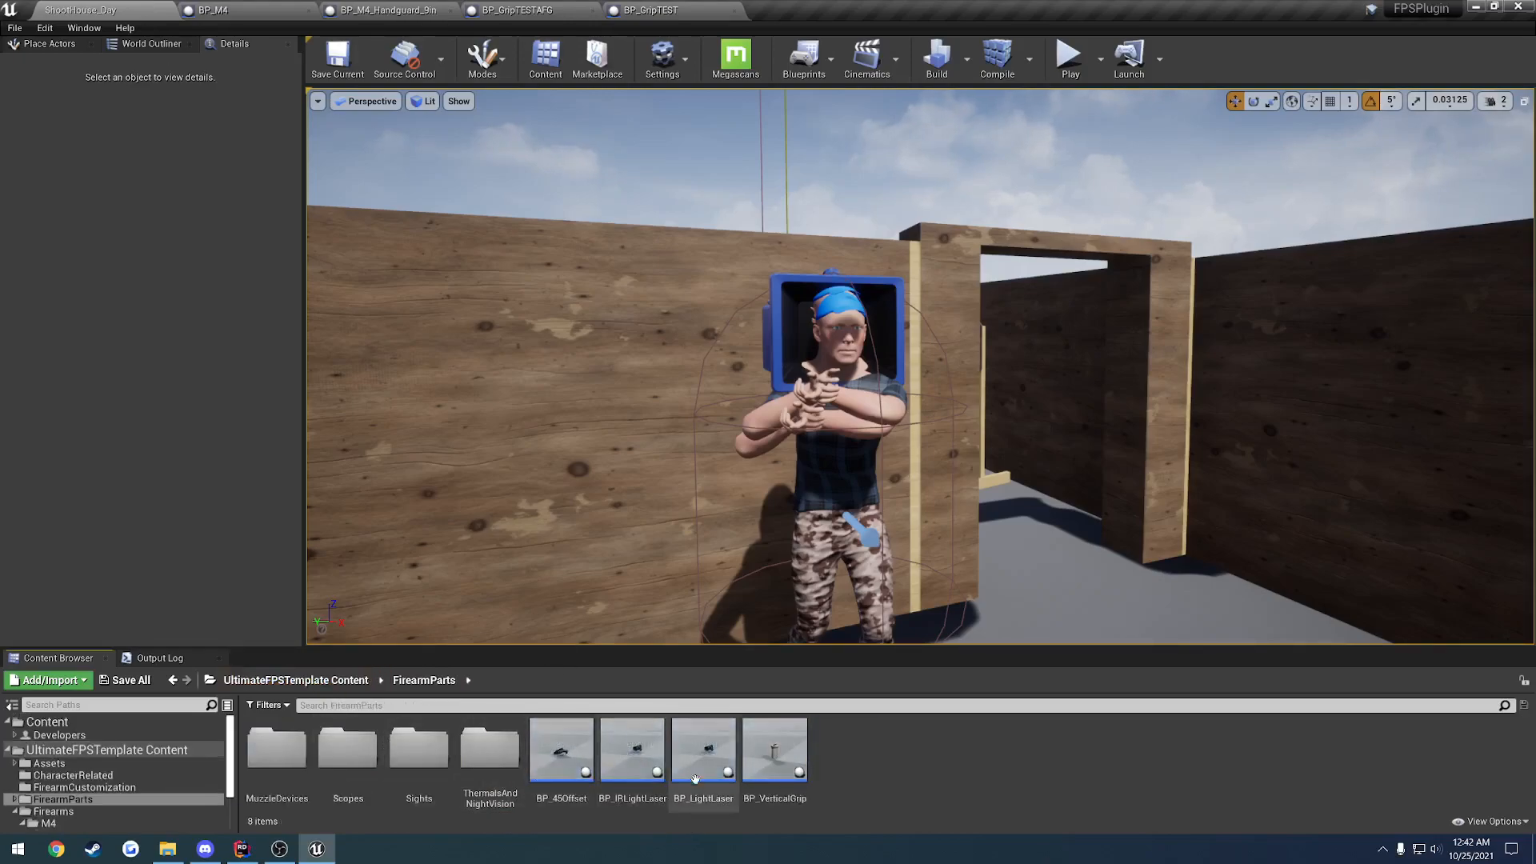
double_click(750, 742)
left_click(640, 125)
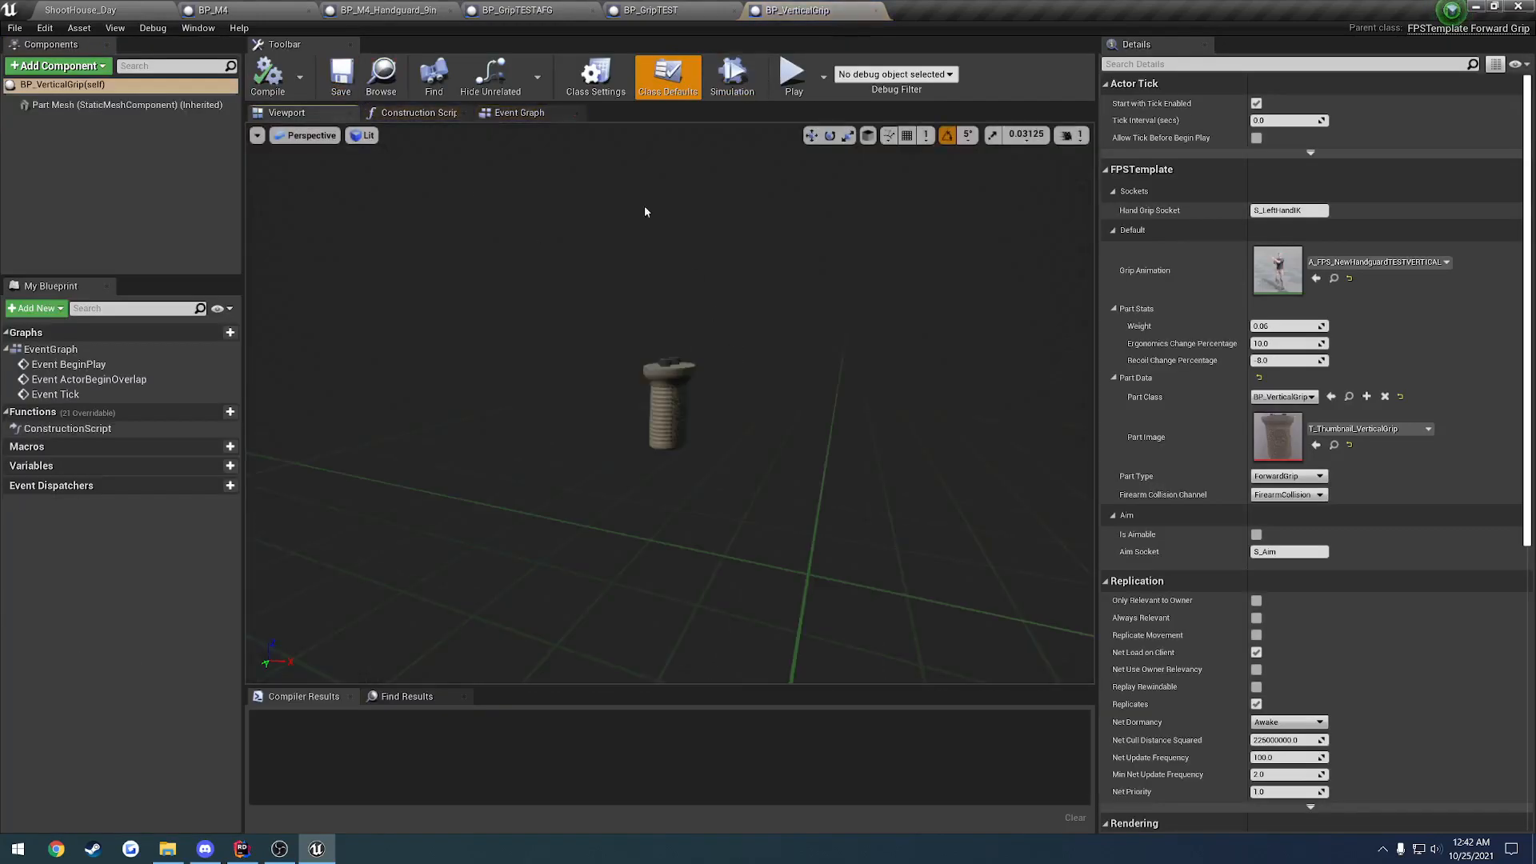
- Open BP_GripTEST in the full blueprint editor and display its mesh in the viewport
left_click(650, 9)
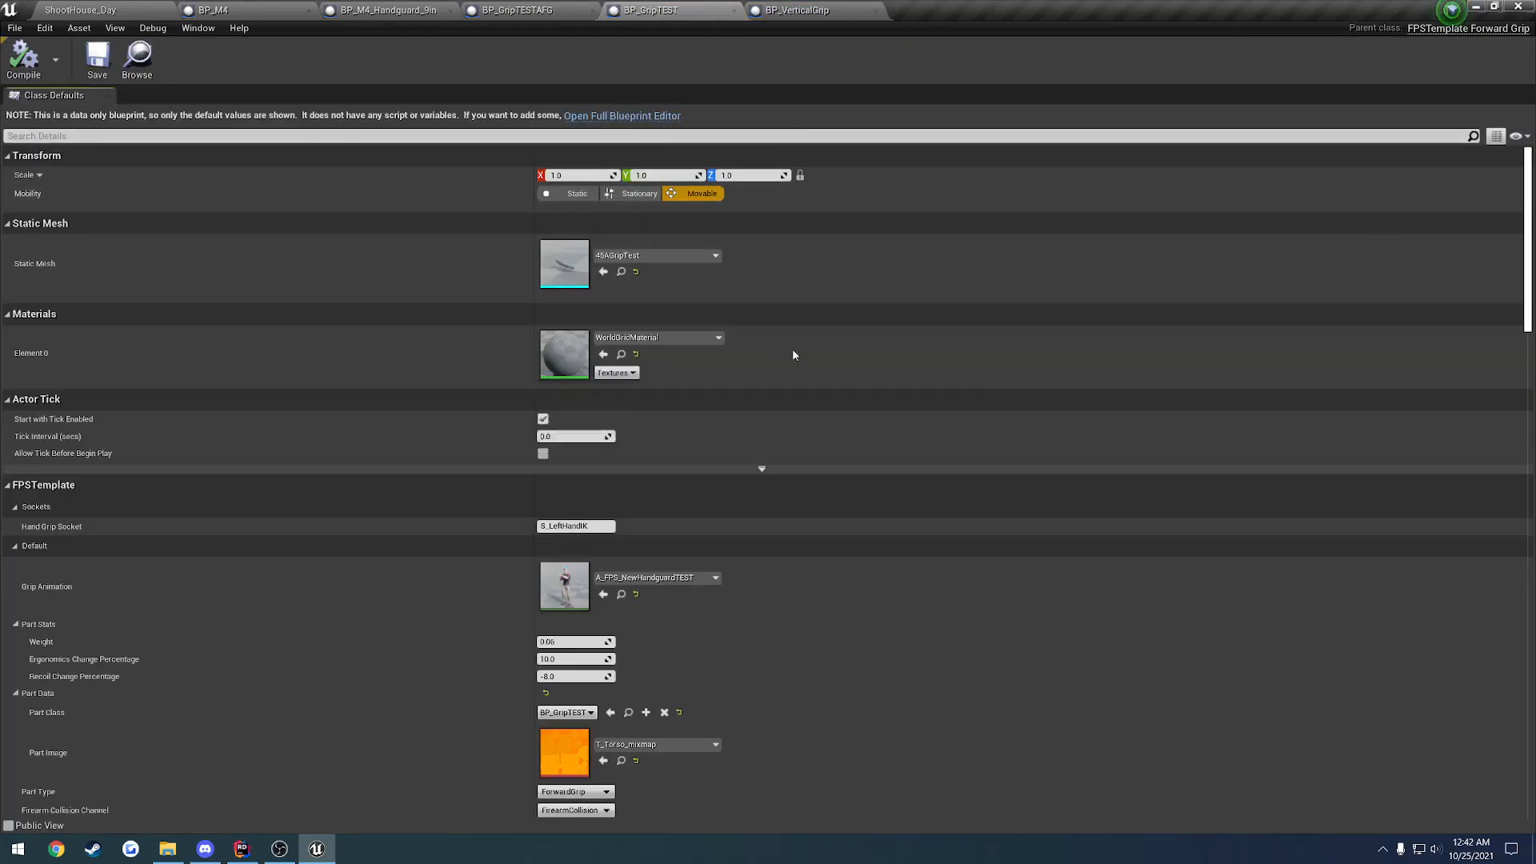
left_click(632, 117)
left_click(312, 114)
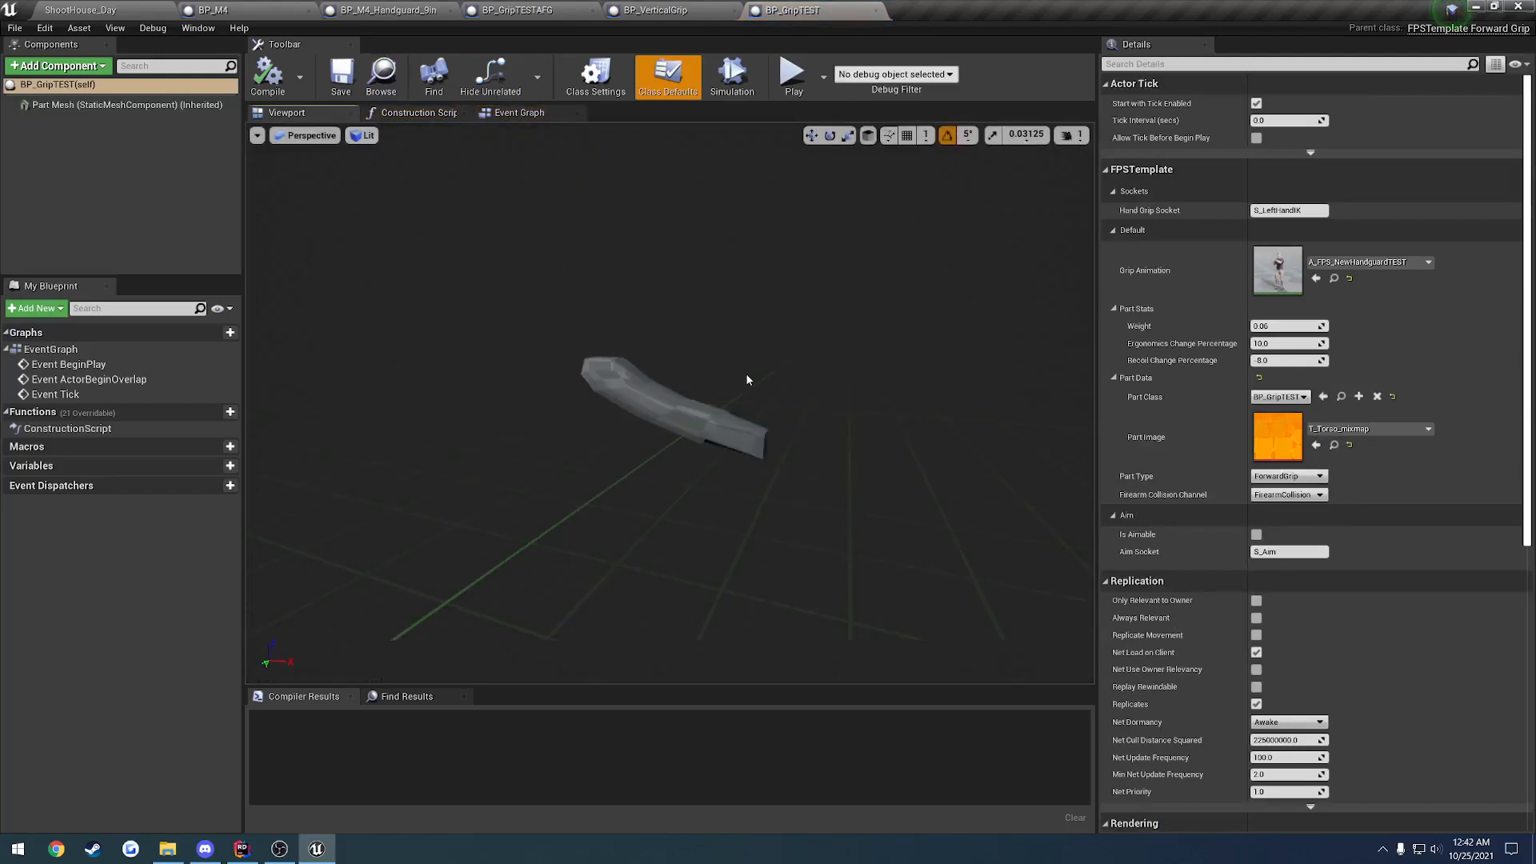
- Open BP_GripTESTAFG in the full blueprint editor and examine its grip mesh and Grip Animation
left_click(586, 12)
left_click(632, 120)
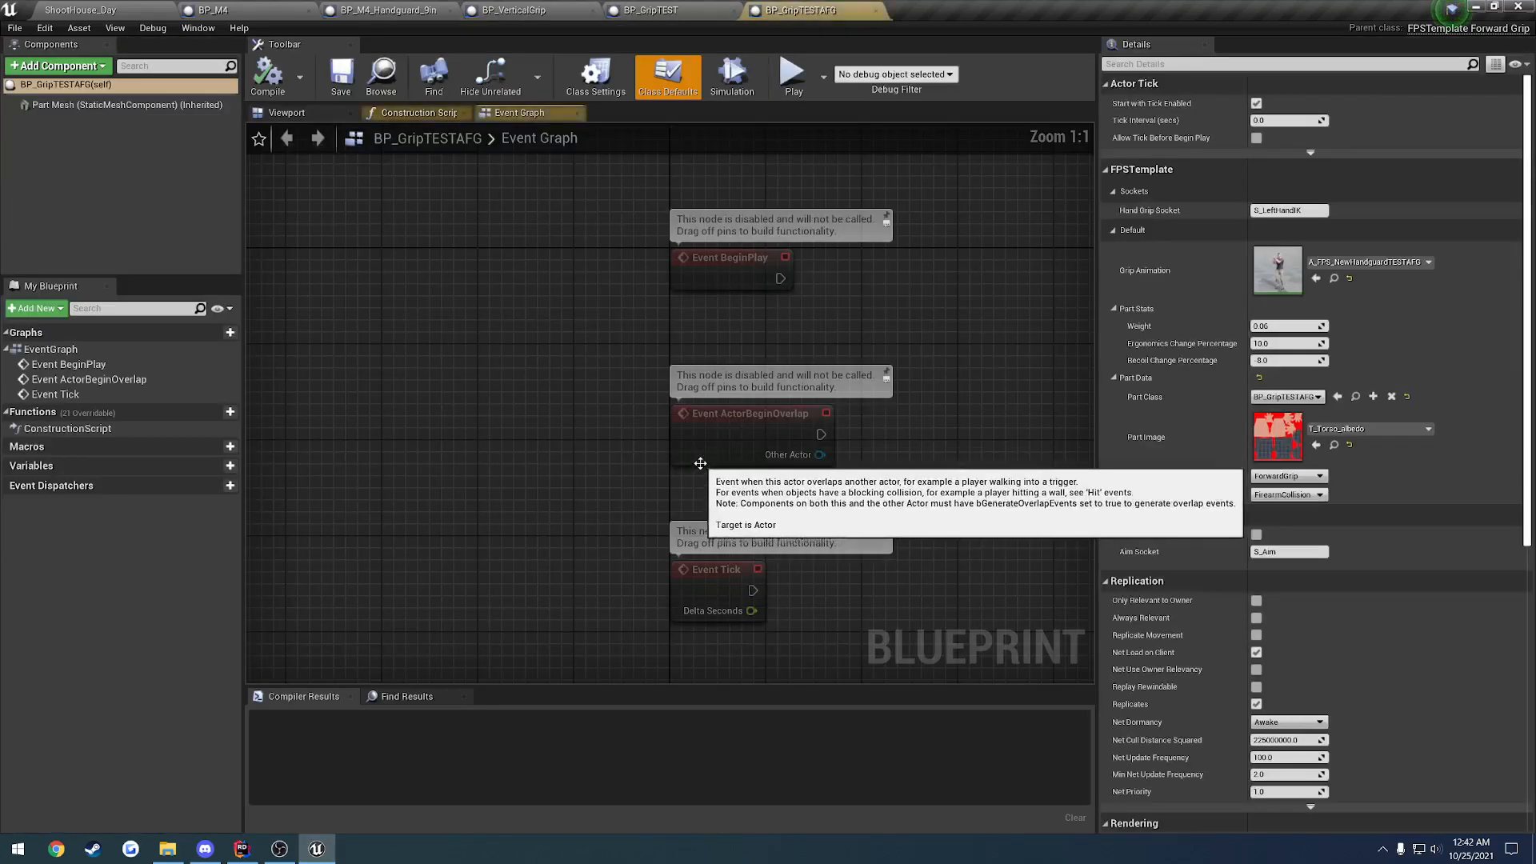
left_click(310, 113)
right_click_drag(696, 350, 572, 350)
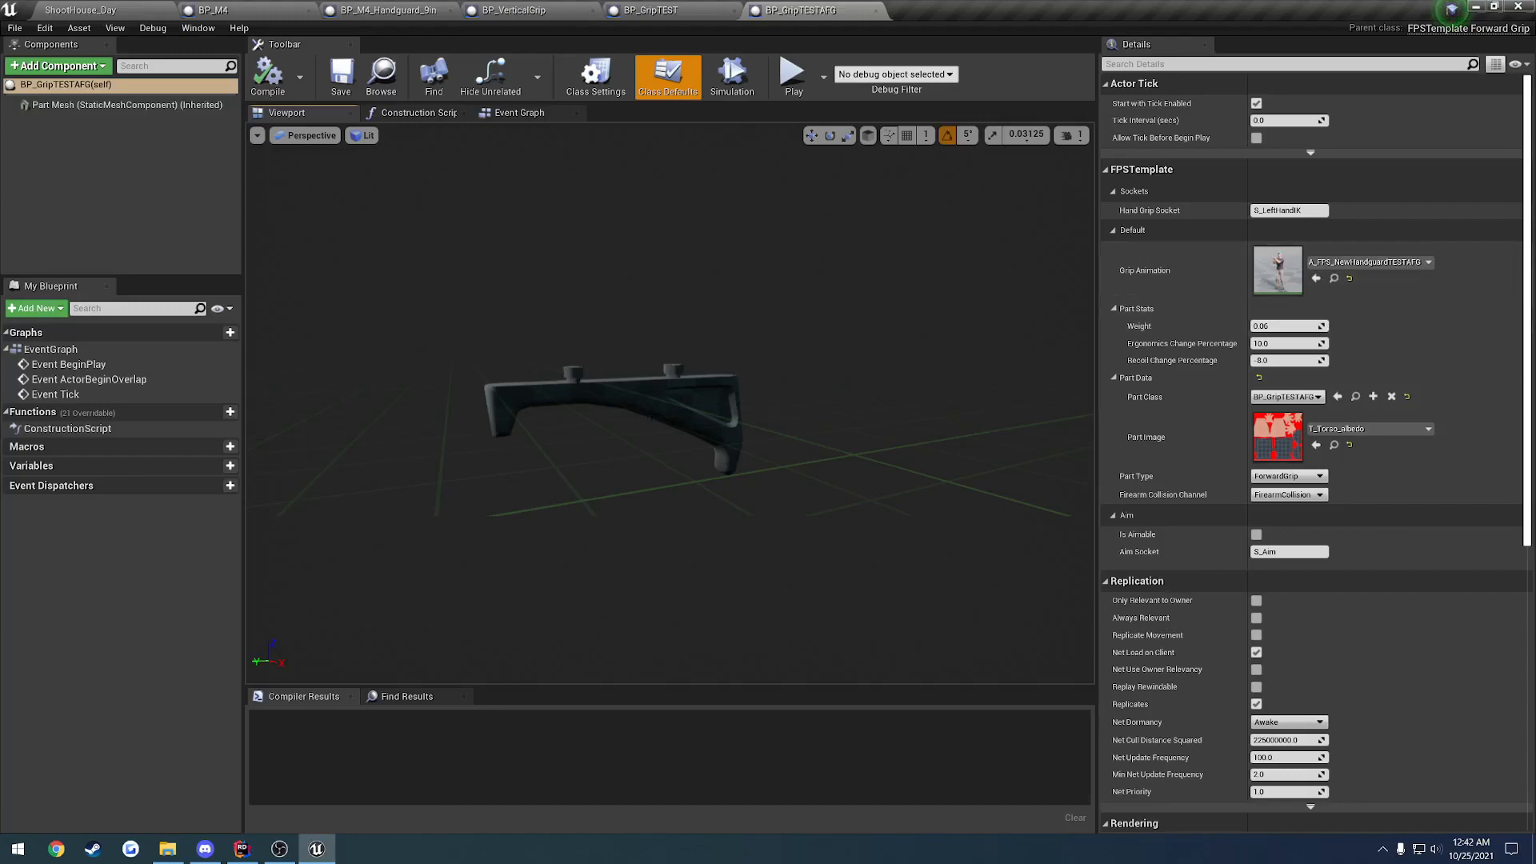
mouse_move(655, 369)
right_mouse_down()
mouse_move(680, 370)
mouse_move(655, 370)
right_mouse_up()
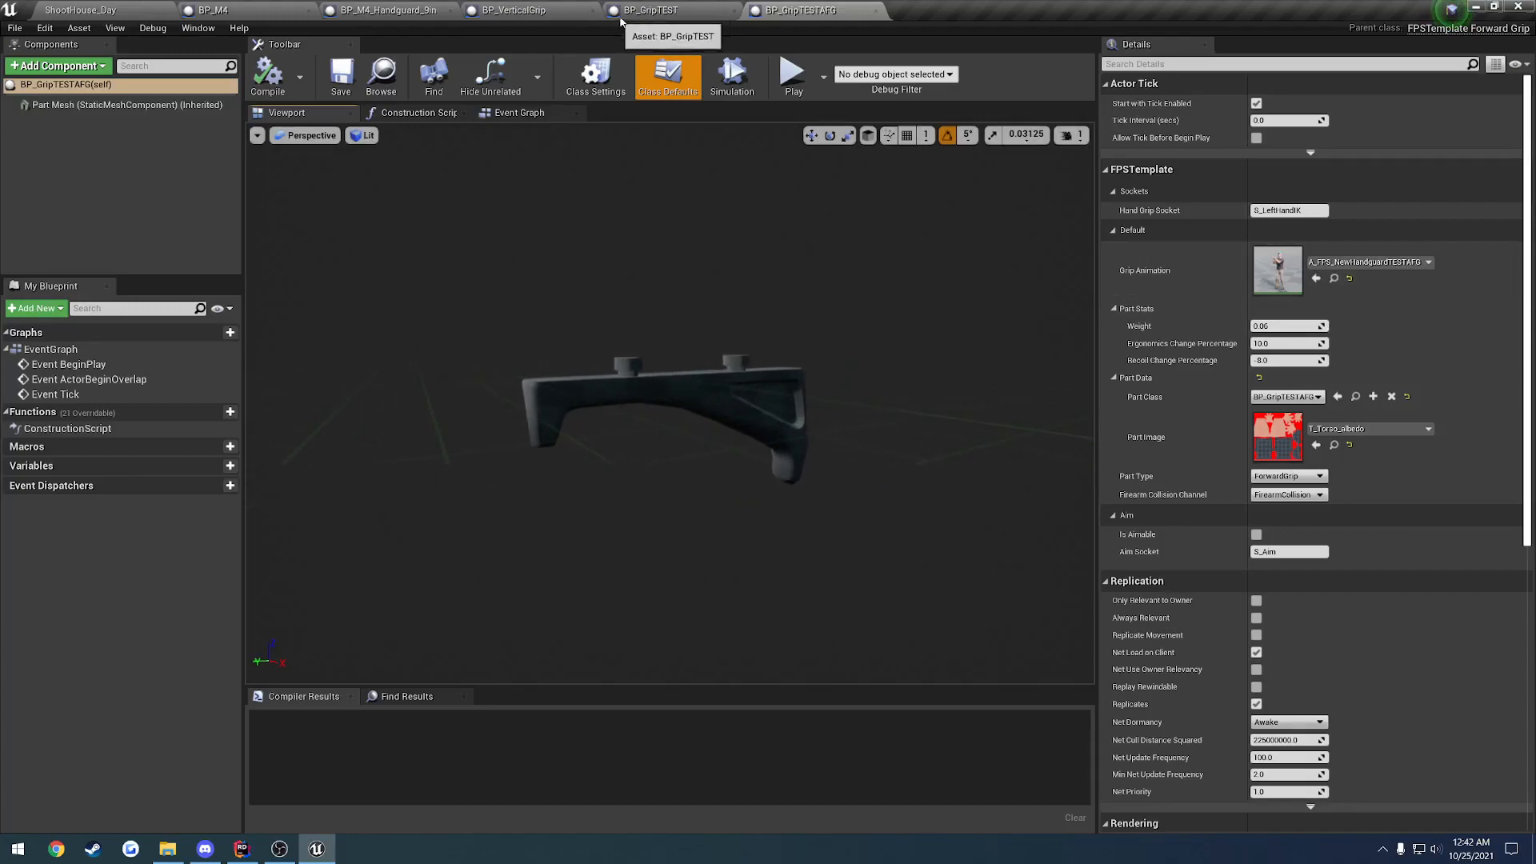
- Compare the meshes and Grip Animation settings of BP_GripTEST and BP_VerticalGrip
left_click(650, 10)
mouse_move(709, 324)
right_mouse_down()
mouse_move(448, 316)
mouse_move(464, 336)
mouse_move(576, 352)
mouse_move(704, 344)
right_mouse_up()
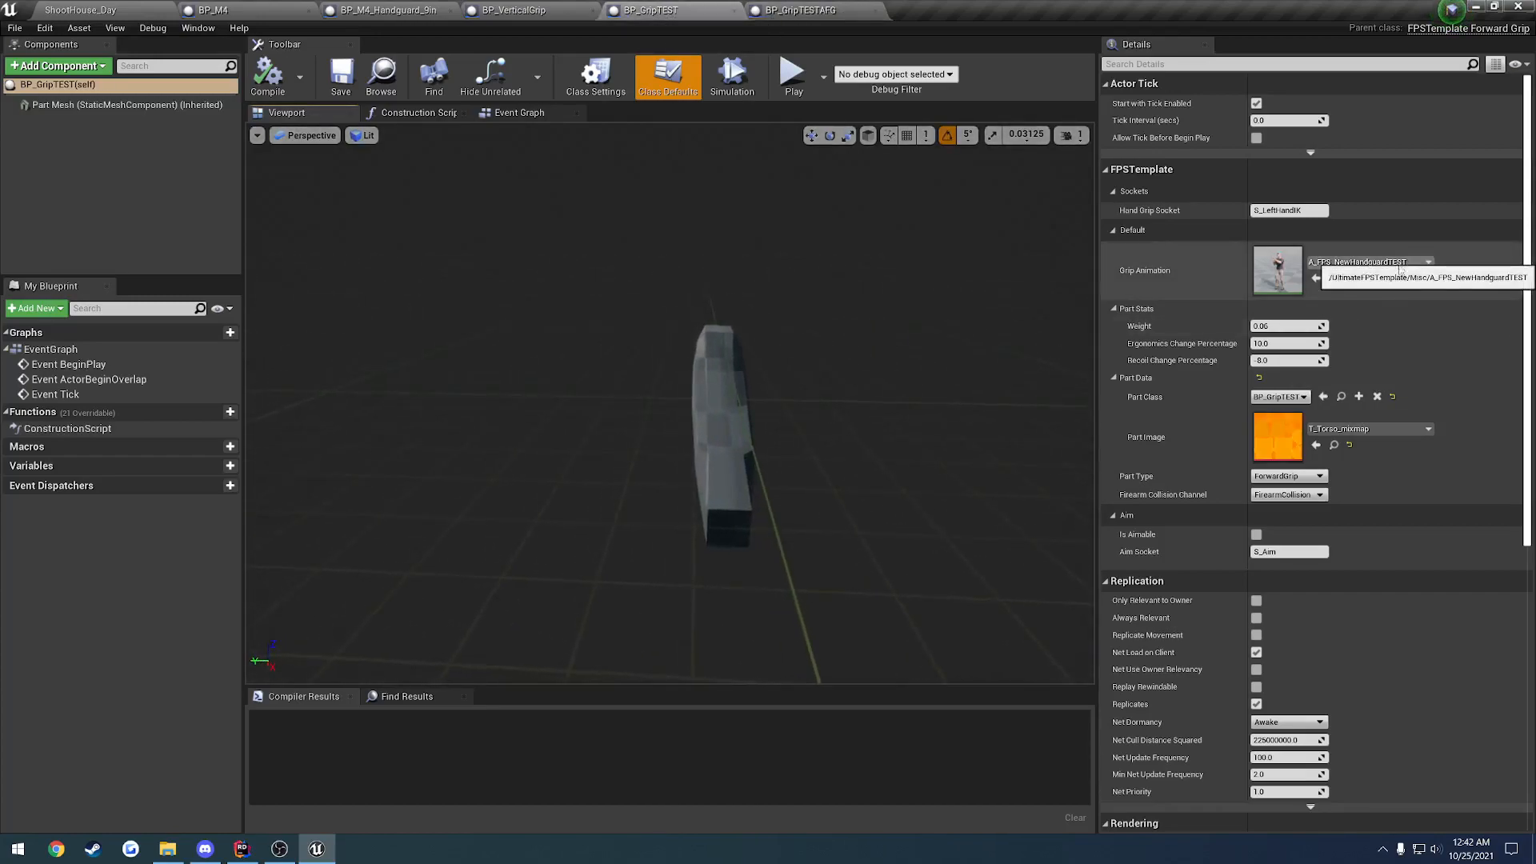
left_click(528, 12)
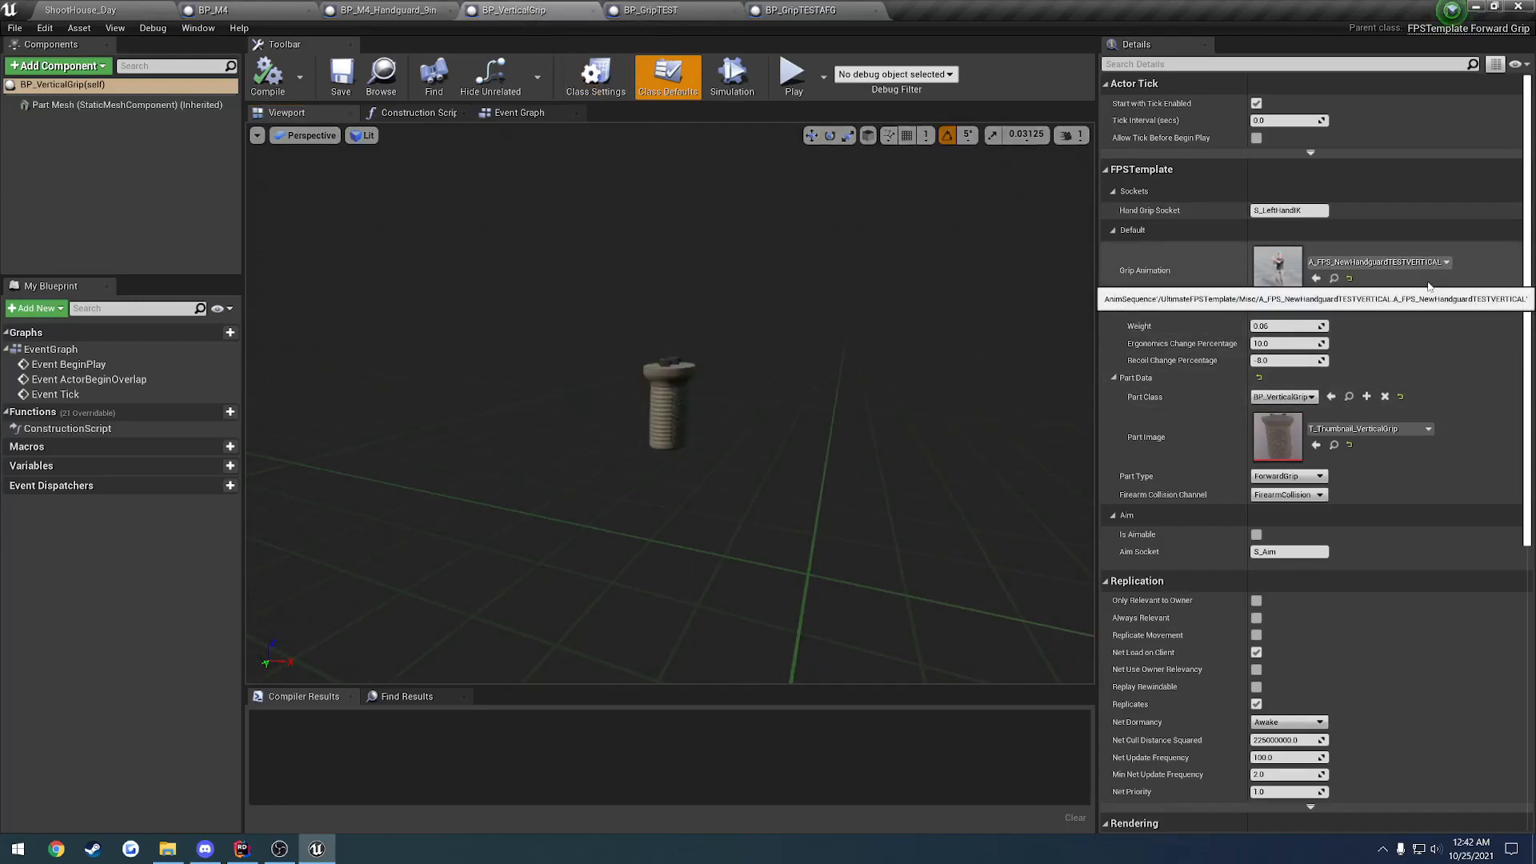
right_click_drag(795, 384, 584, 408)
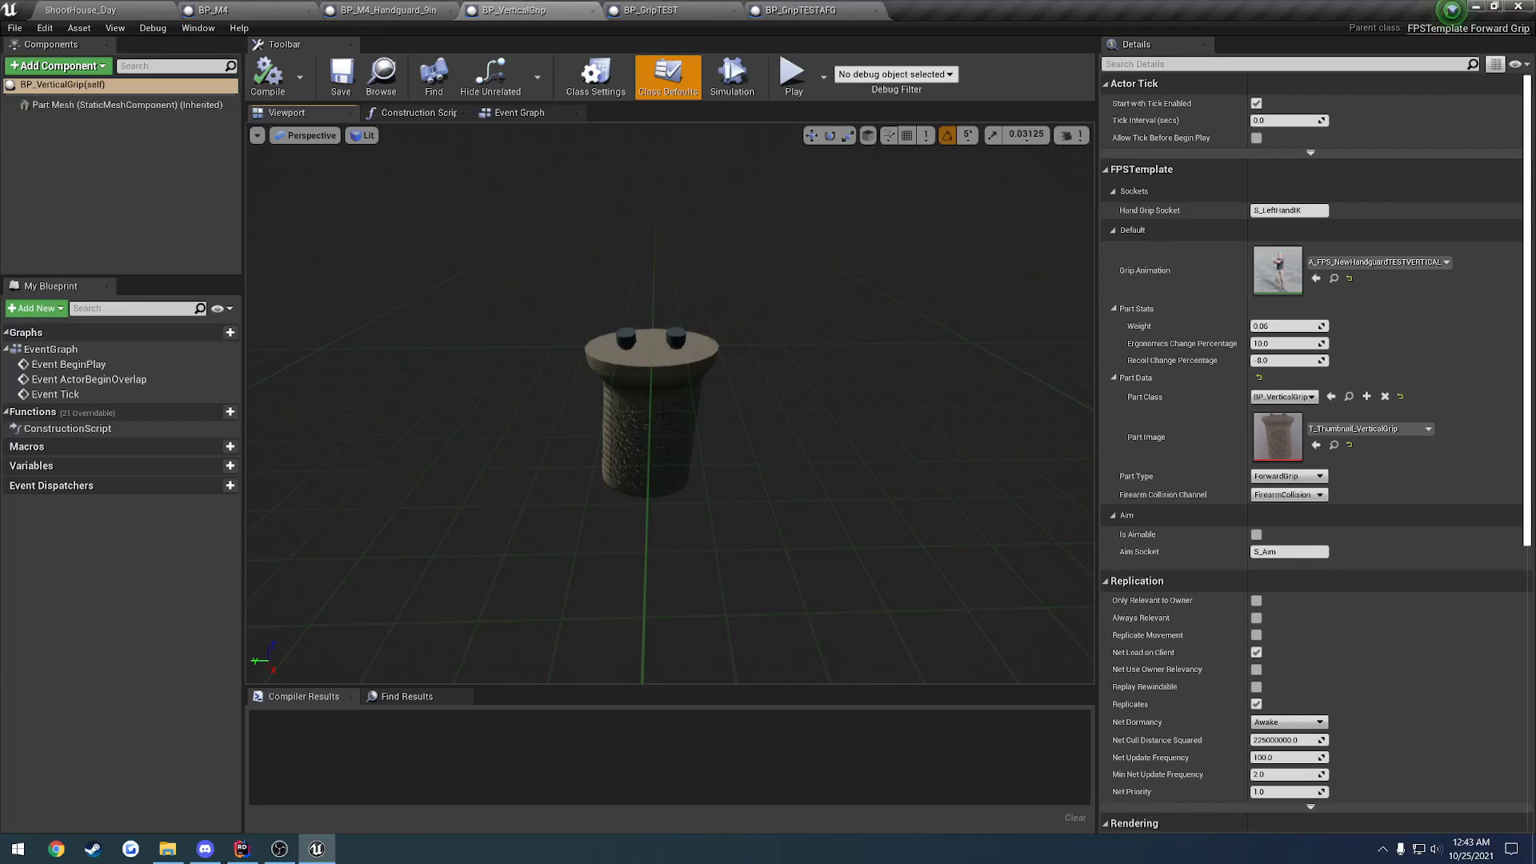
right_click_drag(663, 413, 708, 416)
key("q")
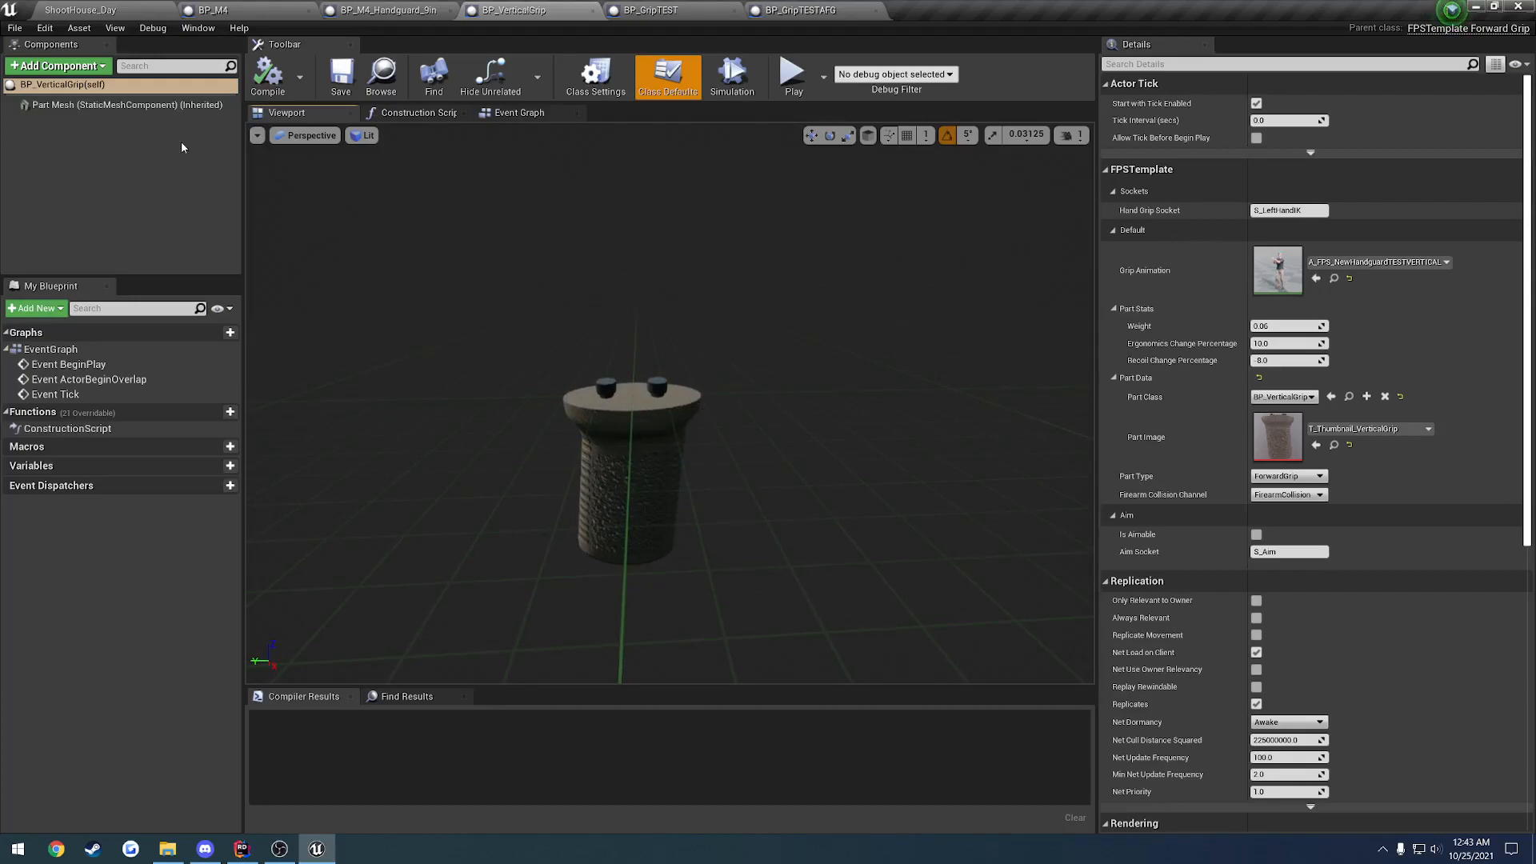
- Play the ShootHouse_Day level, fit the vertical grip under the M4's handguard in weapon customization, and close the customization view
left_click(80, 10)
left_click(1064, 57)
left_click(1031, 264)
key("c")
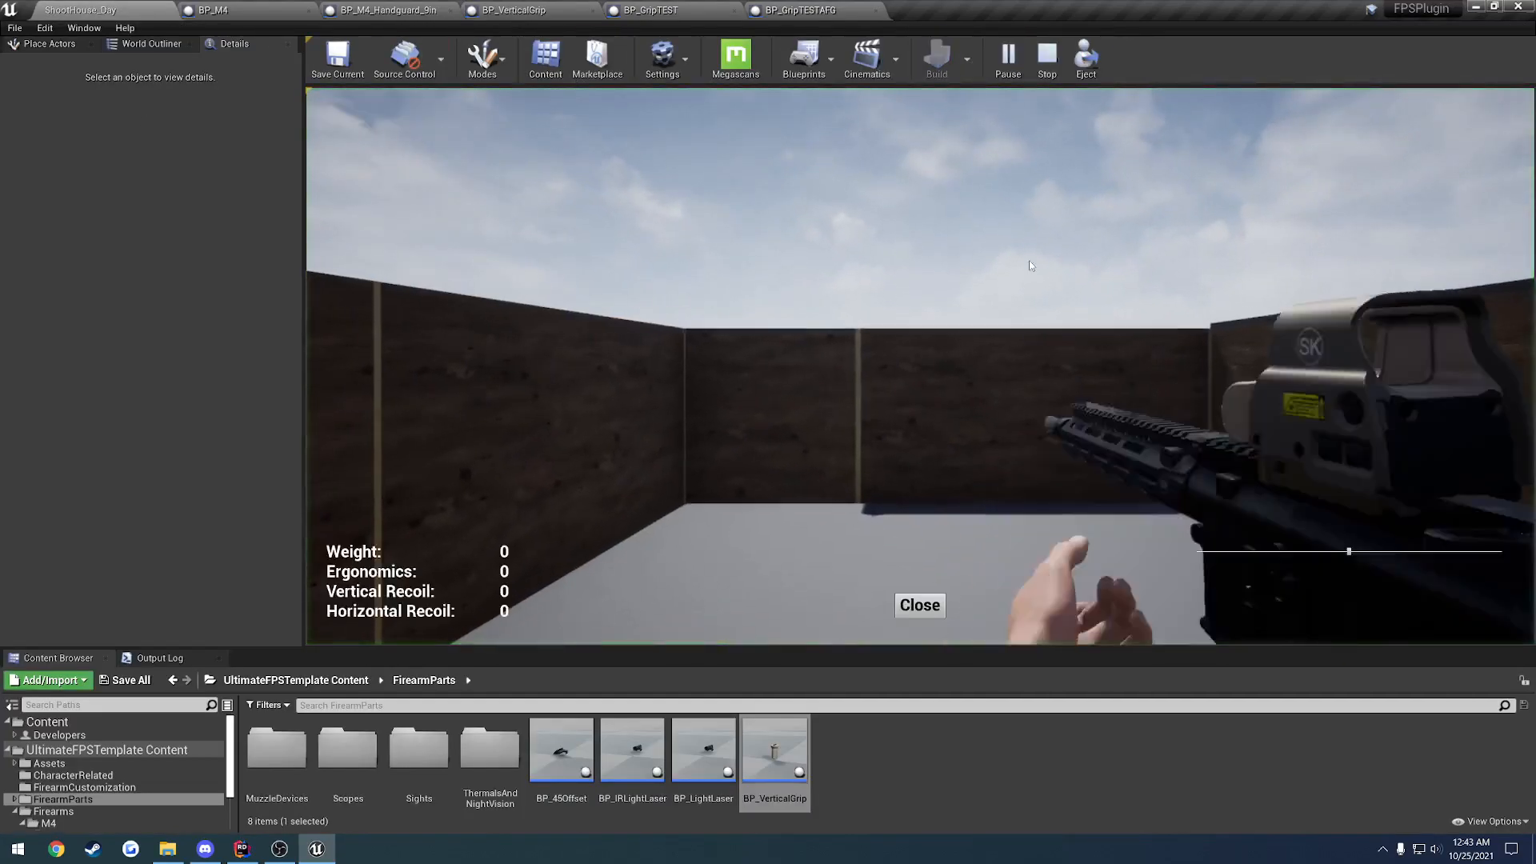
left_click(996, 415)
left_click(991, 544)
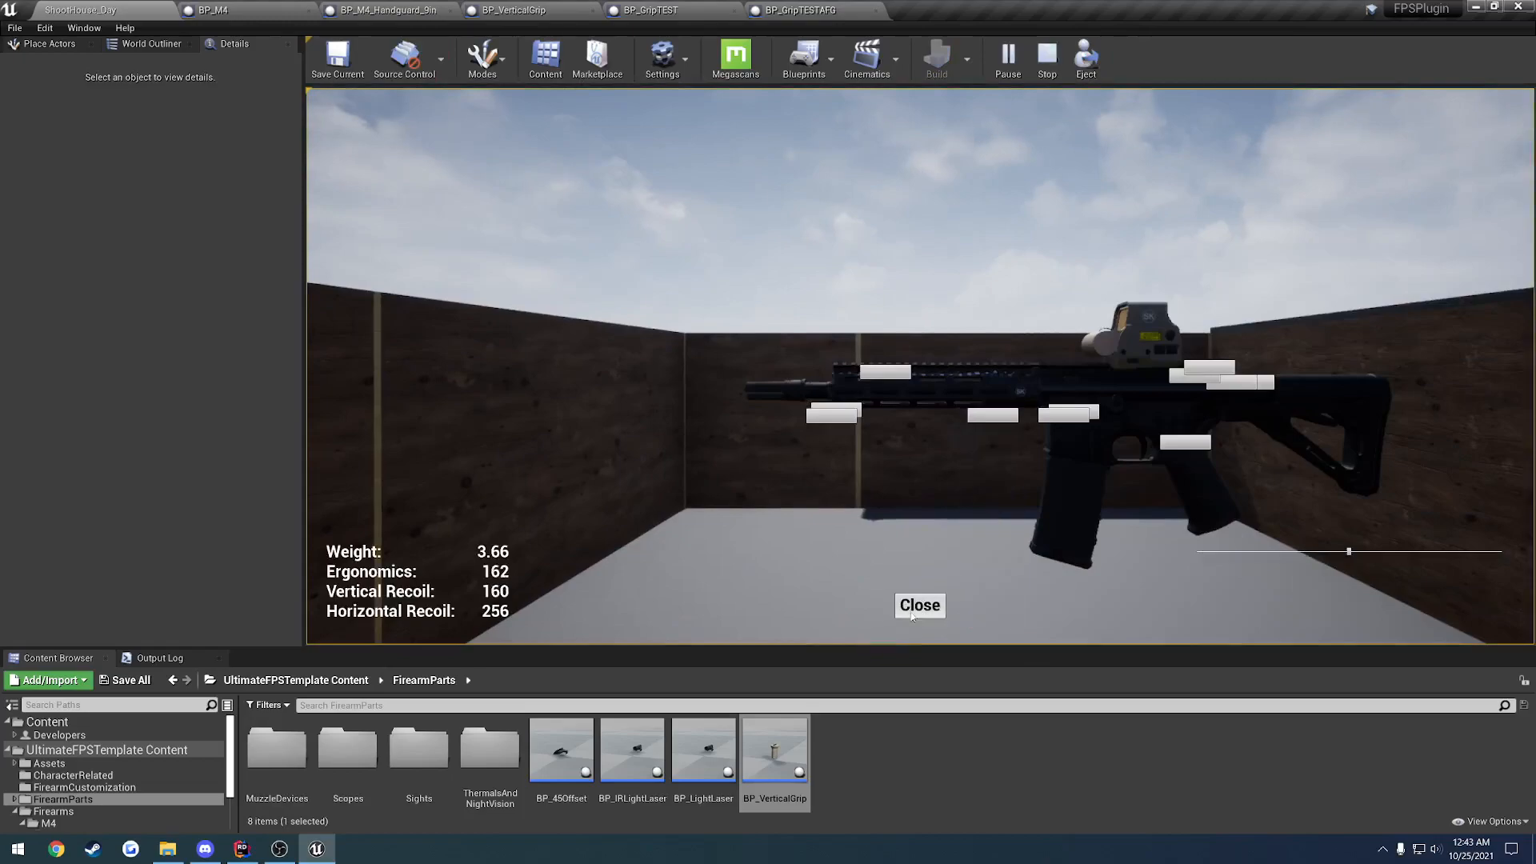
left_click(928, 604)
- Eject from the character to inspect the left-hand pose on the vertical grip, then stop playing
key("F8")
mouse_move(921, 435)
right_mouse_down()
mouse_move(957, 436)
mouse_move(920, 434)
right_mouse_up()
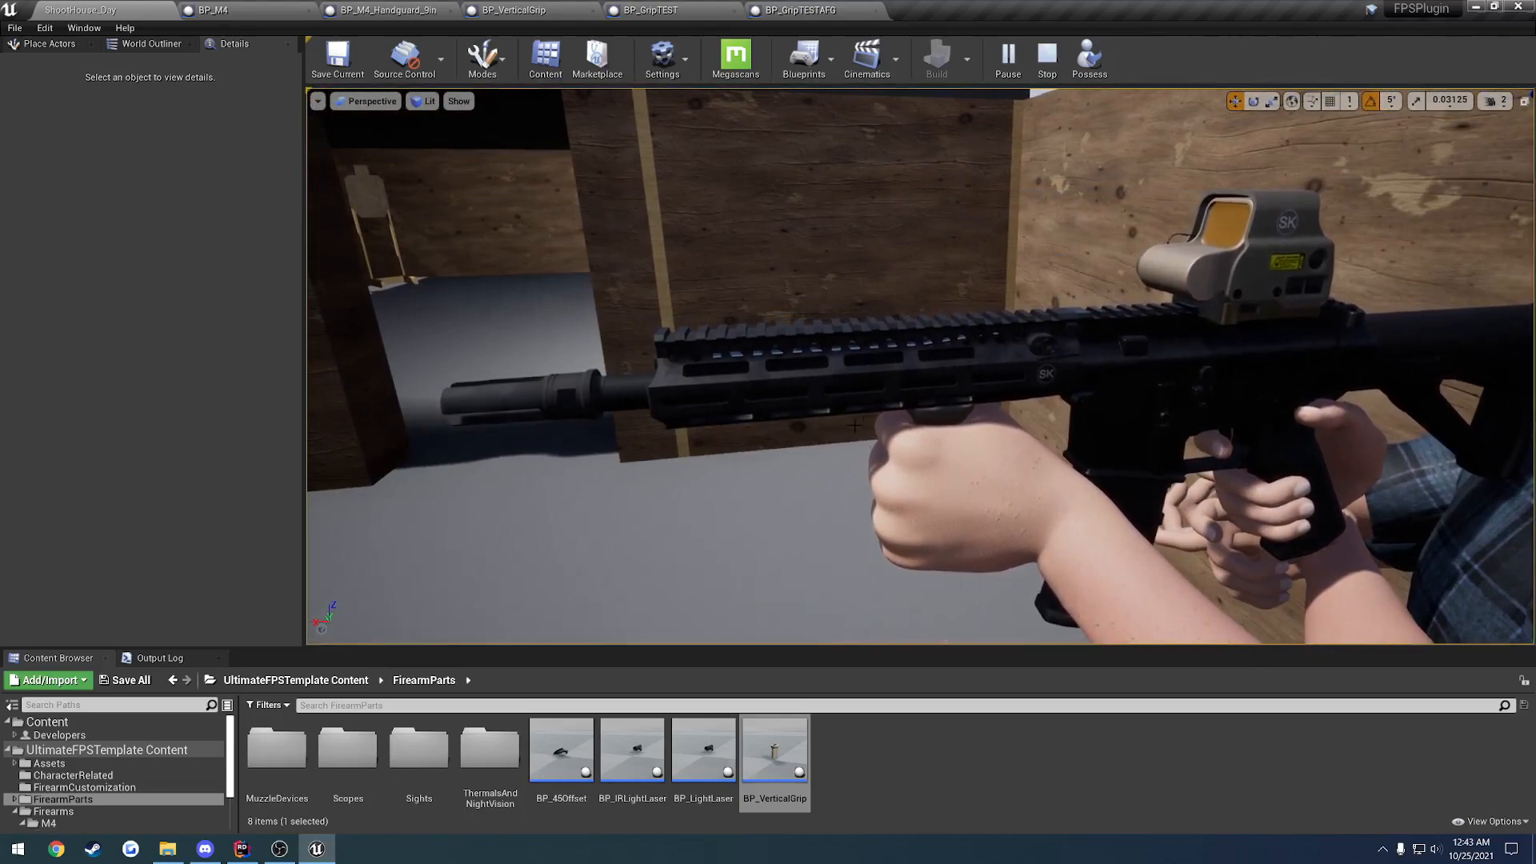
key("Escape")
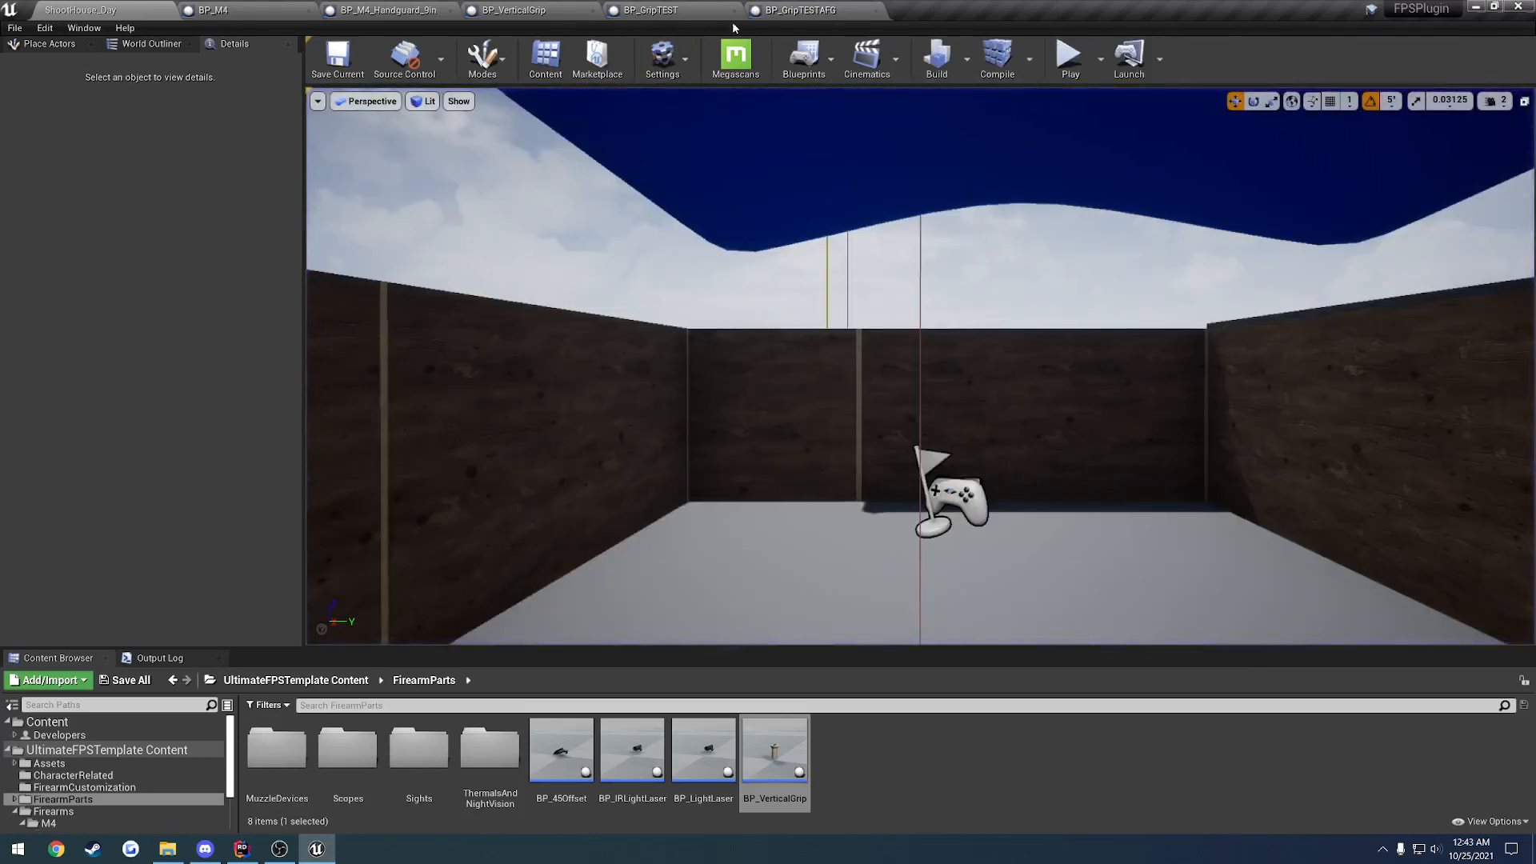
- Return to BP_VerticalGrip and examine the vertical grip's mesh from different angles
left_click(676, 14)
left_click(549, 12)
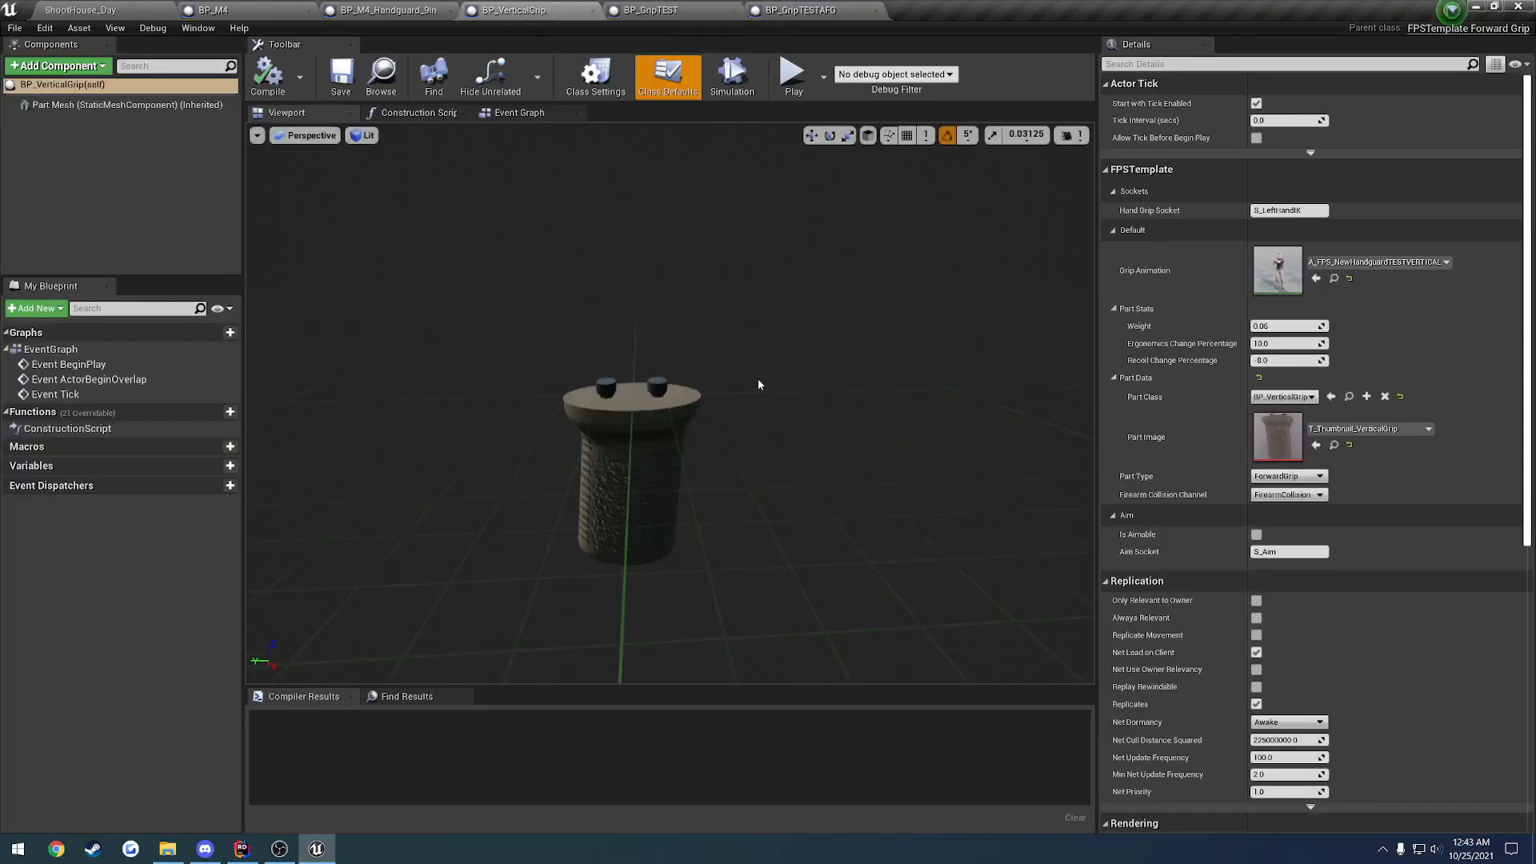
middle_click_drag(759, 379, 779, 323)
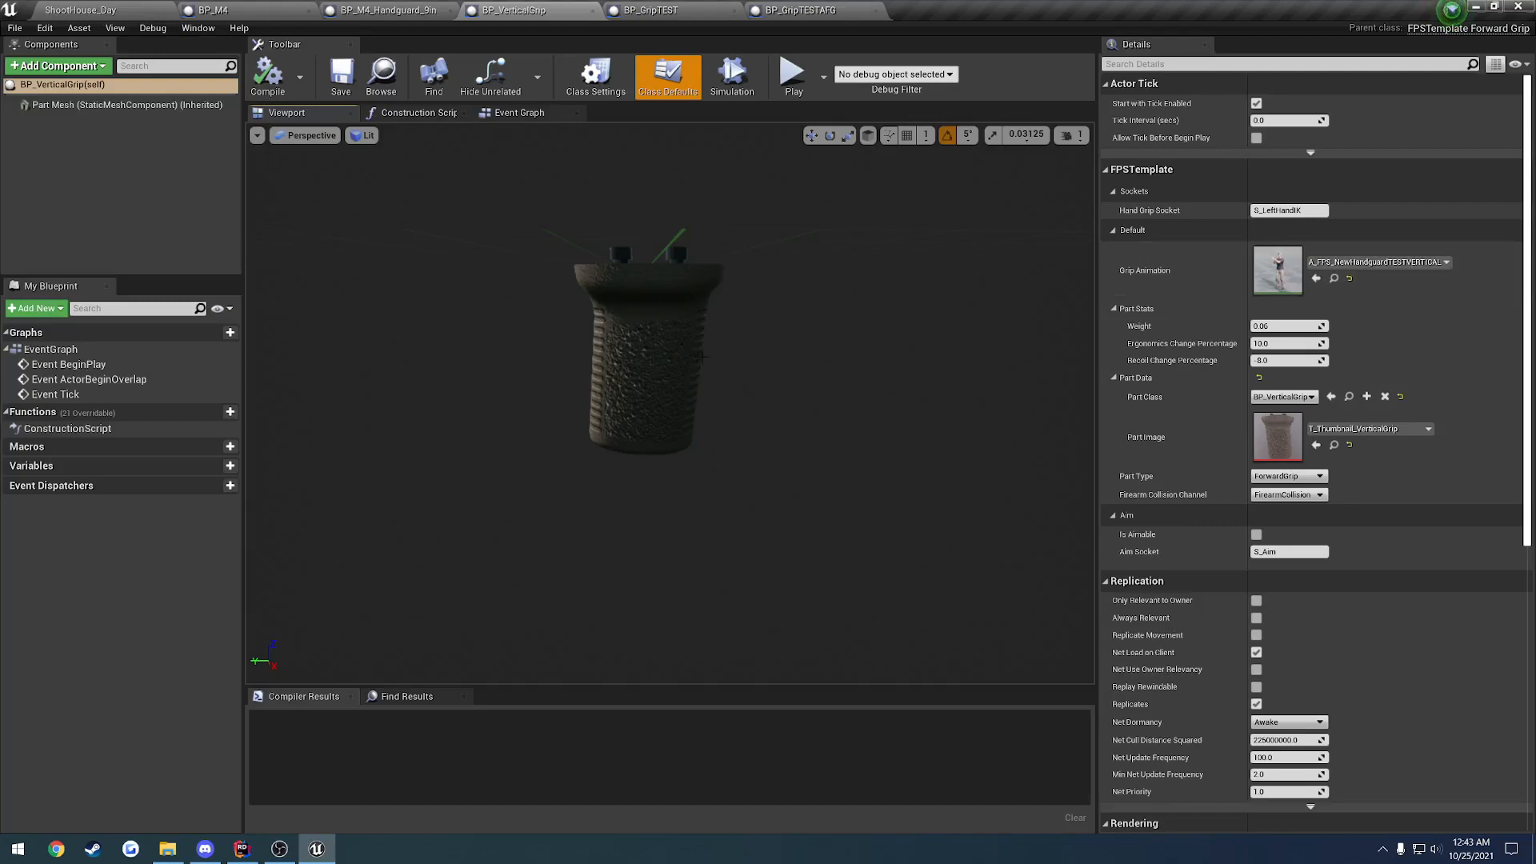
middle_click_drag(781, 378, 781, 352)
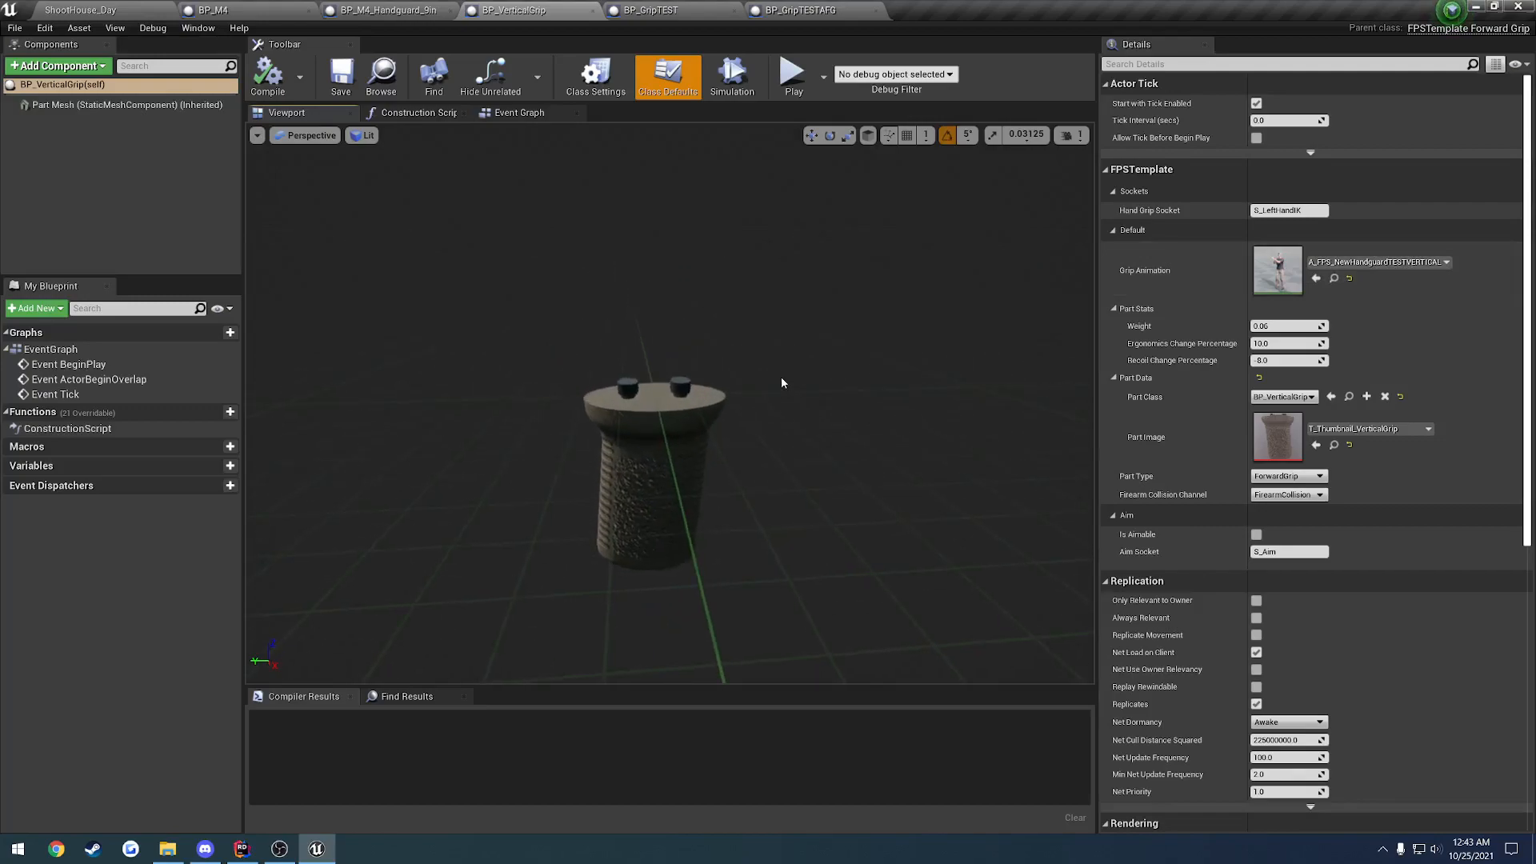